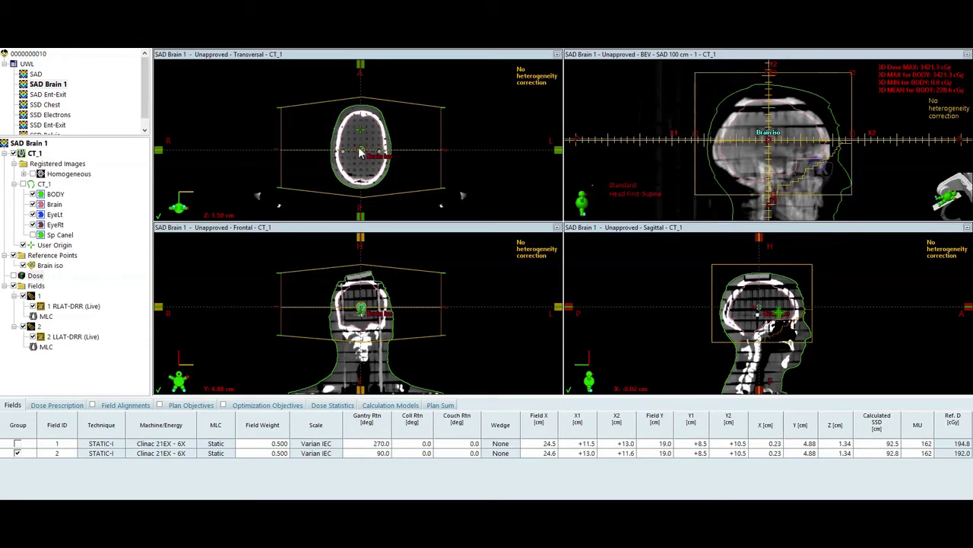
# Highlight the Brain, EyeLt and EyeRt contours, zoom in on the eye-level transversal slice, then clear the selection.
pyautogui.click(55, 204)
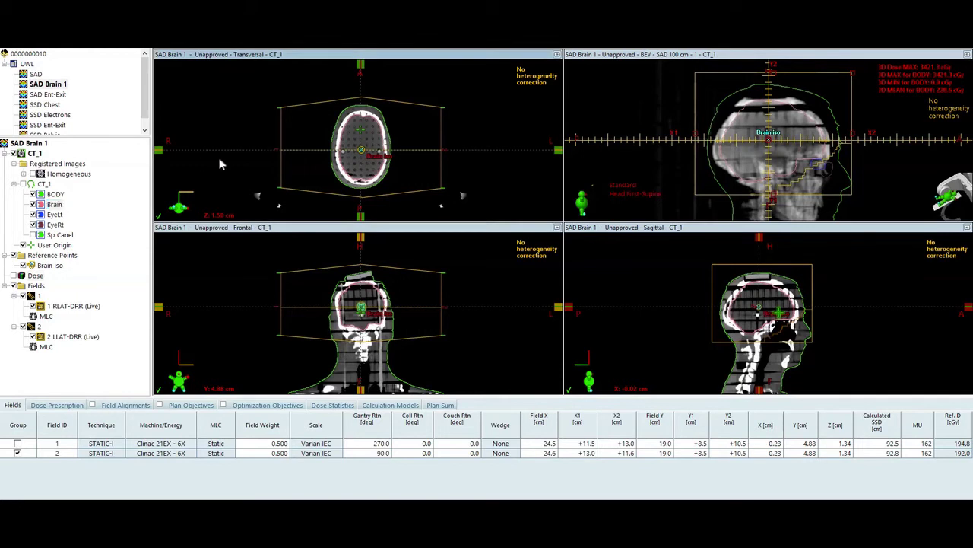
pyautogui.scroll(2, 217, 160)
pyautogui.scroll(-15, 220, 162)
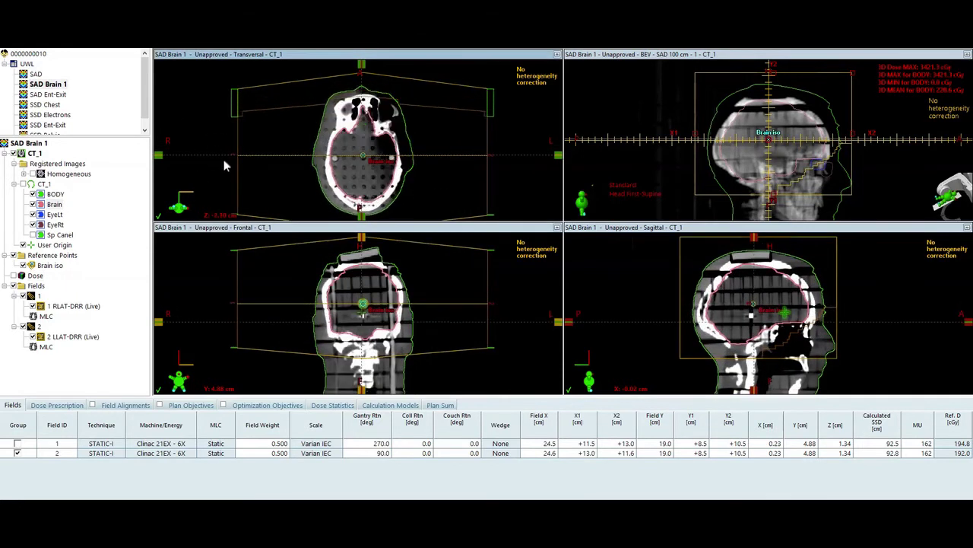
pyautogui.scroll(3, 223, 164)
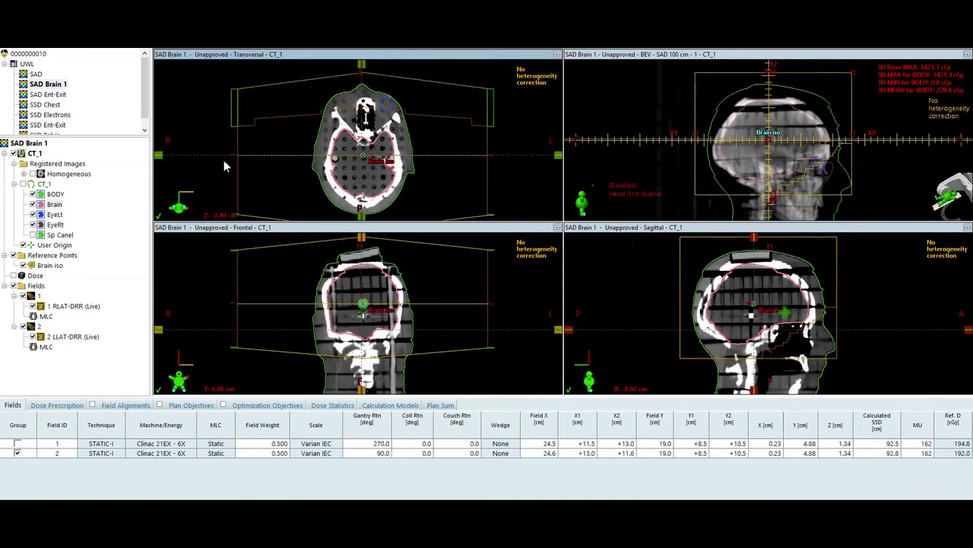
pyautogui.click(55, 214)
pyautogui.click(56, 224)
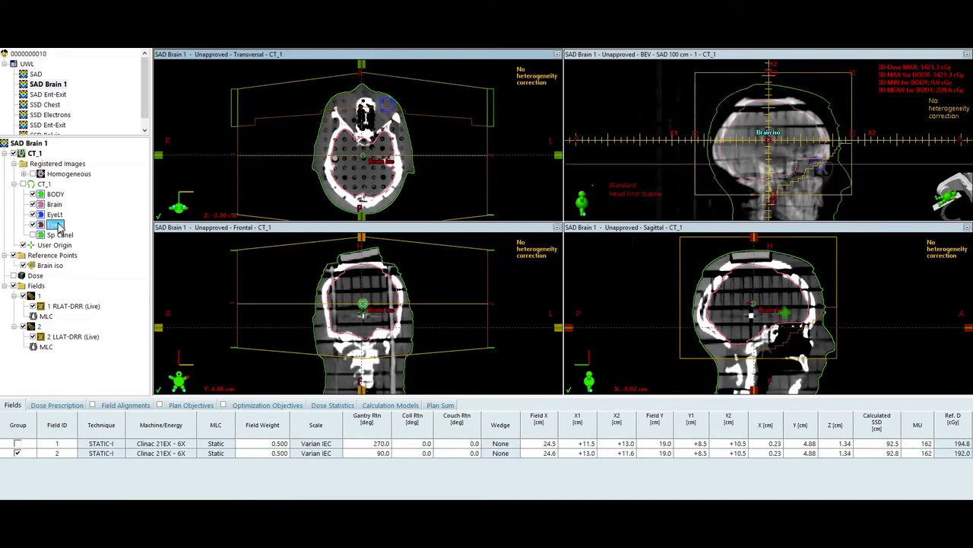
pyautogui.click(58, 216)
pyautogui.click(60, 225)
pyautogui.click(254, 175)
pyautogui.rightClick(659, 120)
pyautogui.click(684, 123)
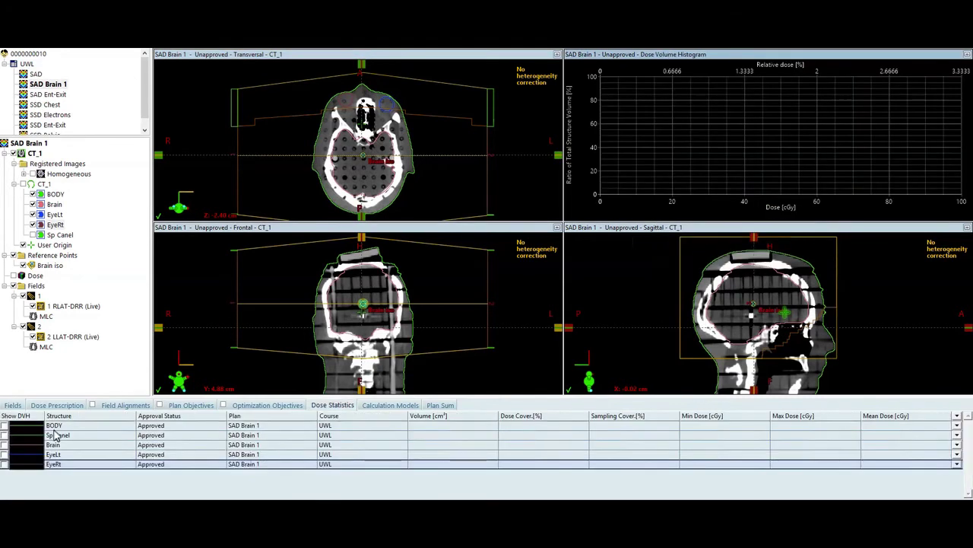
pyautogui.click(4, 446)
pyautogui.click(3, 455)
pyautogui.click(4, 464)
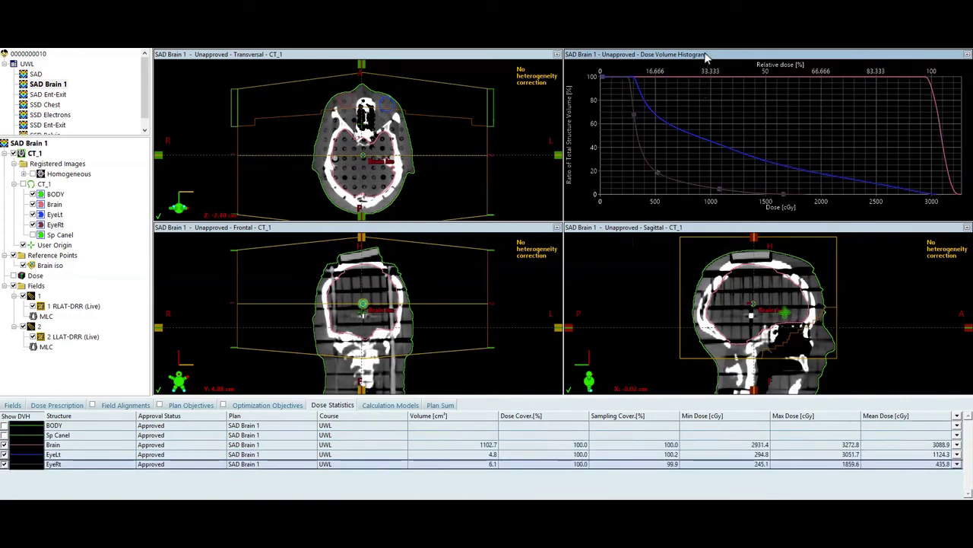
pyautogui.rightClick(701, 91)
pyautogui.click(761, 97)
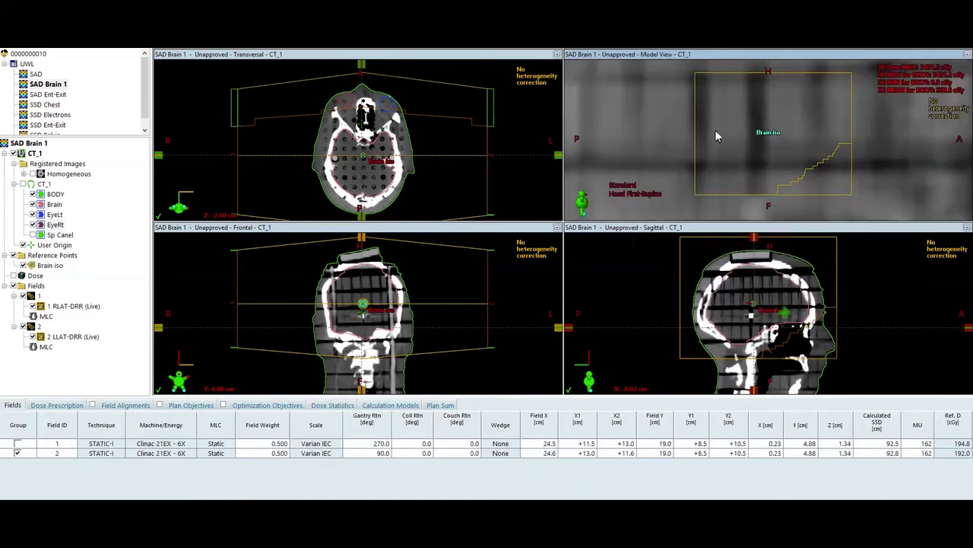
pyautogui.rightClick(660, 160)
pyautogui.click(826, 287)
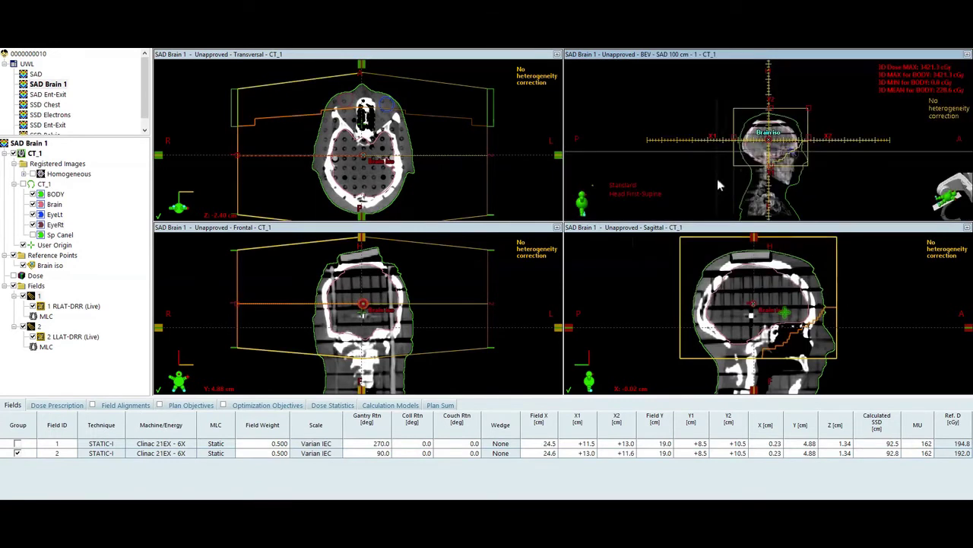
pyautogui.scroll(3, 717, 179)
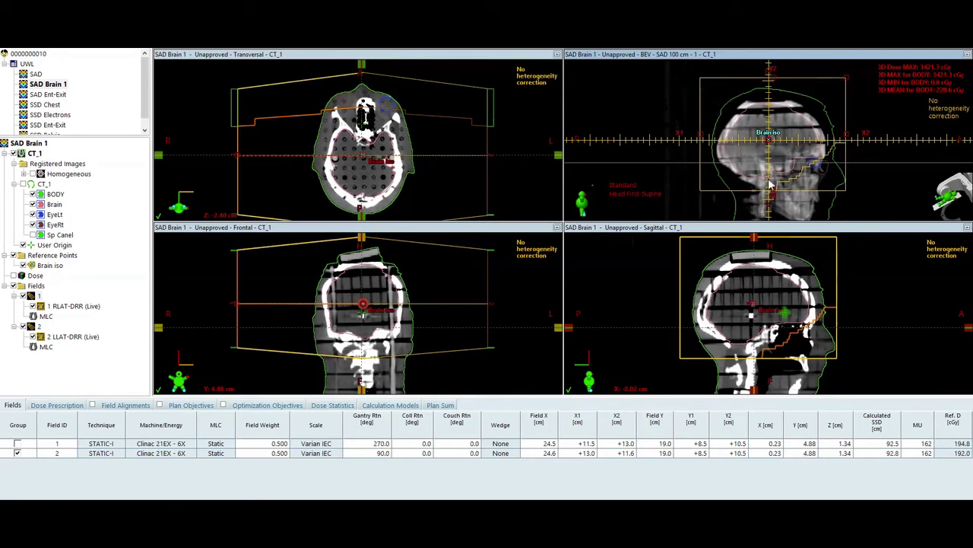
# Compare field 1's and field 2's (LLAT) MLC leaf shapes around the brain in the enlarged beam's-eye view.
pyautogui.click(46, 316)
pyautogui.doubleClick(698, 54)
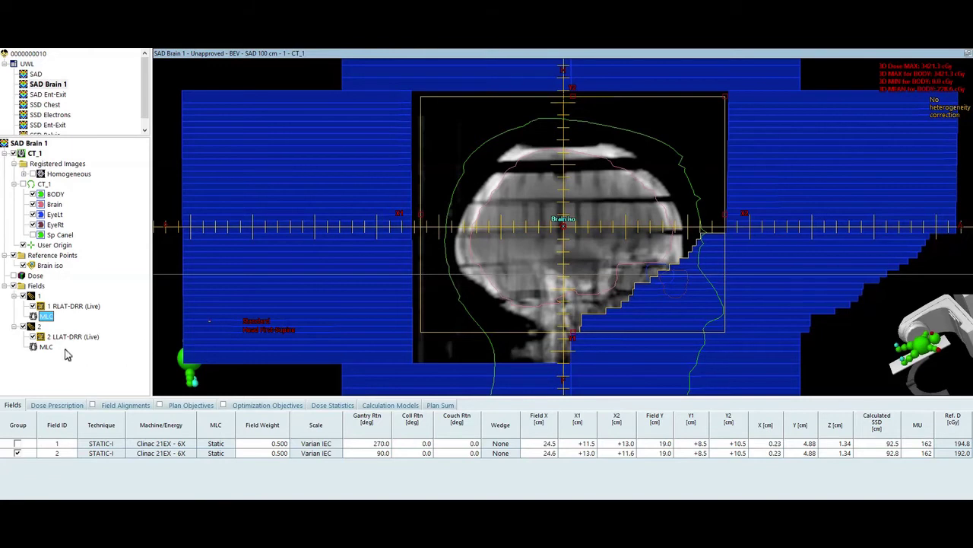
pyautogui.click(46, 347)
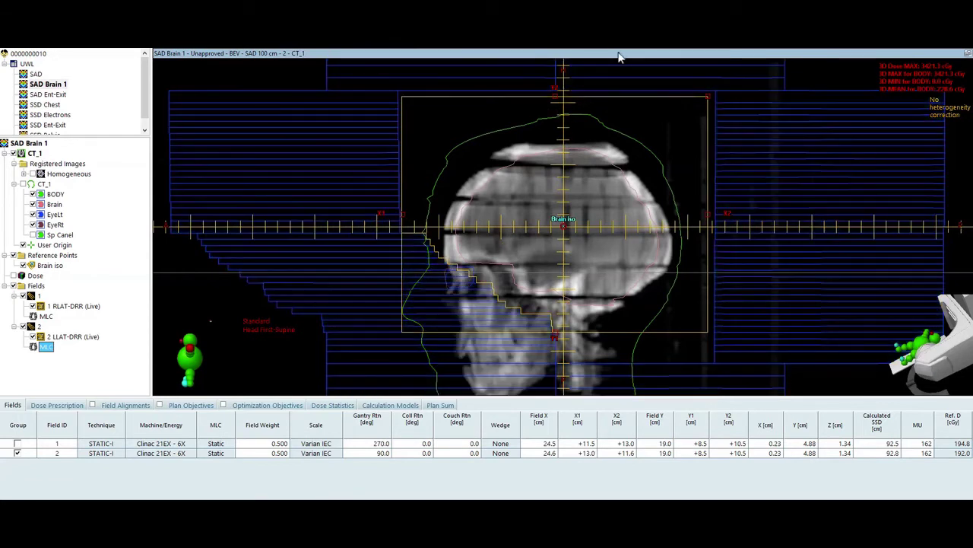
pyautogui.doubleClick(618, 55)
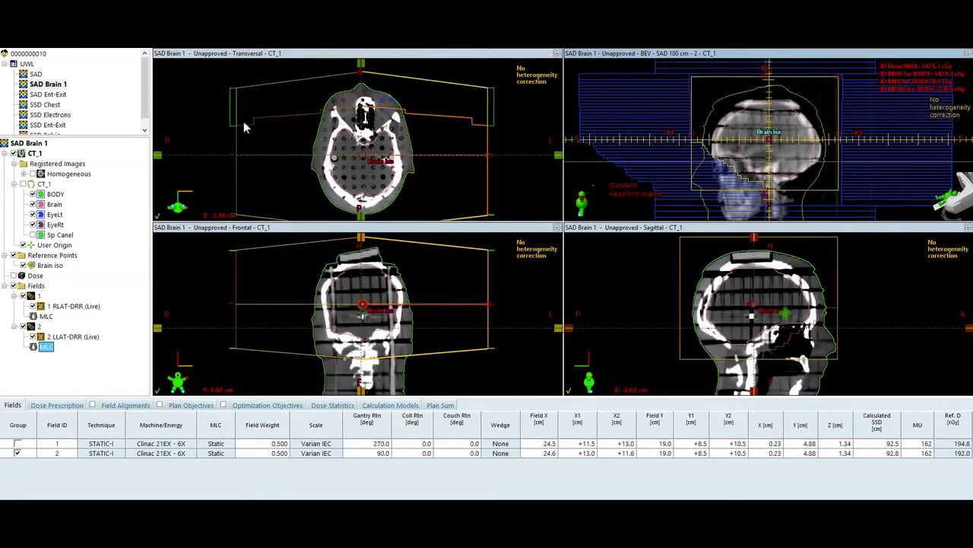
pyautogui.doubleClick(283, 53)
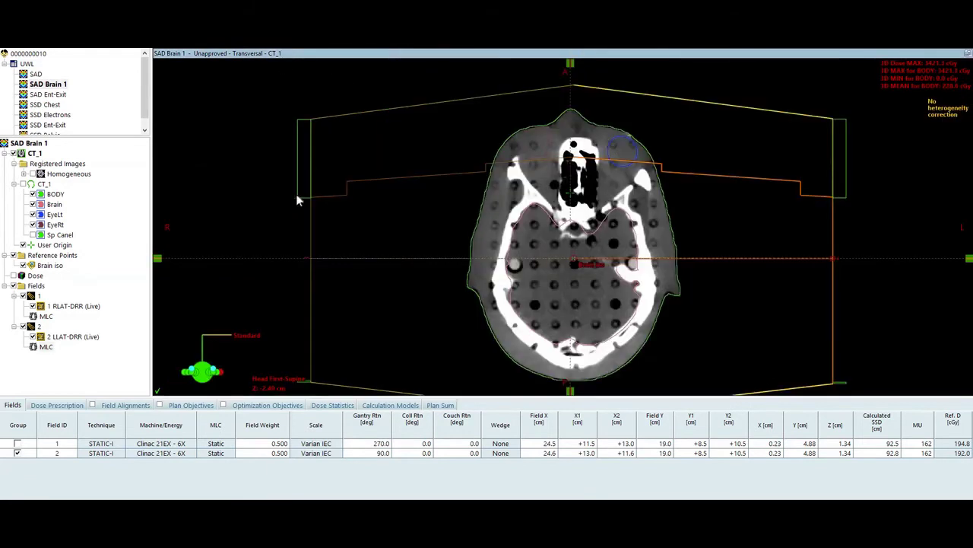
pyautogui.moveTo(296, 196)
pyautogui.mouseDown()
pyautogui.moveTo(643, 160)
pyautogui.moveTo(726, 138)
pyautogui.moveTo(508, 159)
pyautogui.moveTo(634, 152)
pyautogui.mouseUp()
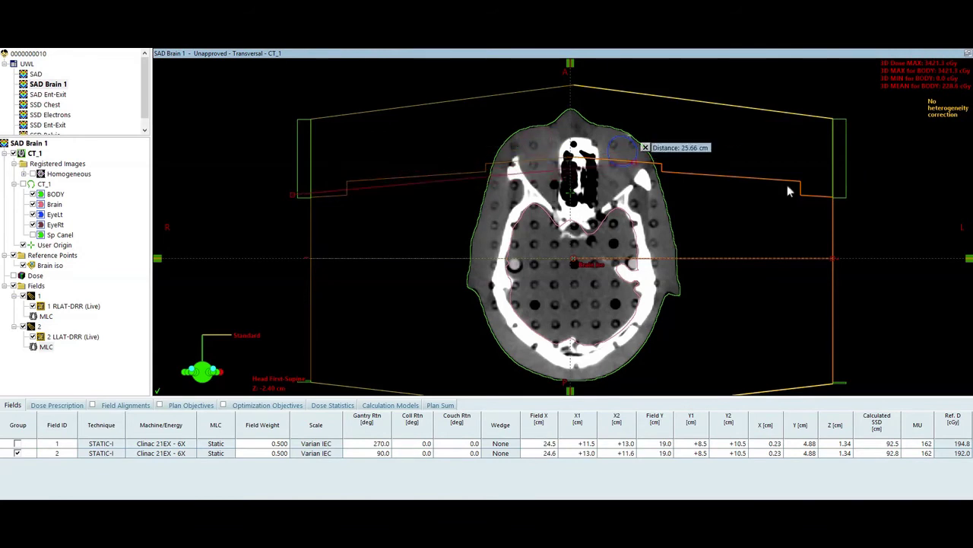
pyautogui.moveTo(788, 186); pyautogui.dragTo(861, 200)
pyautogui.moveTo(295, 200); pyautogui.dragTo(321, 128)
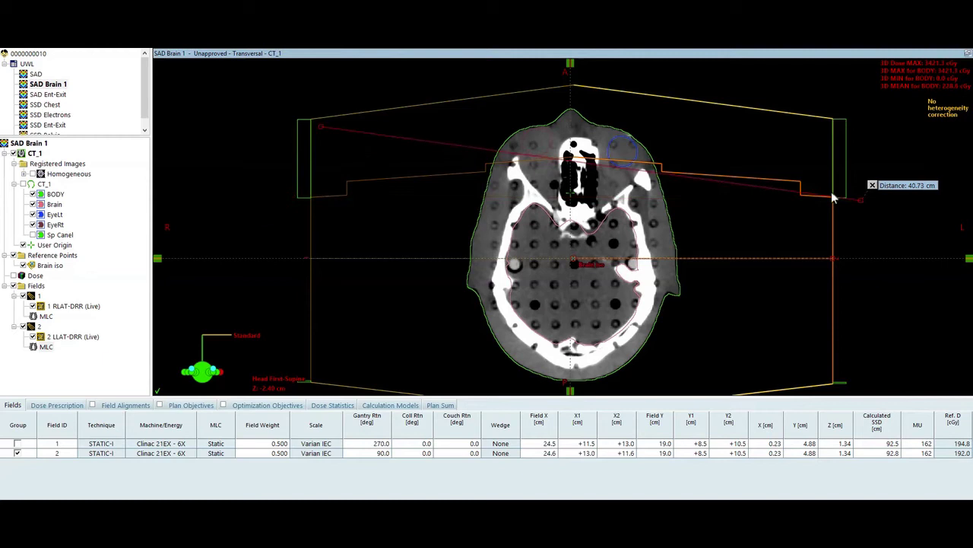
pyautogui.click(873, 185)
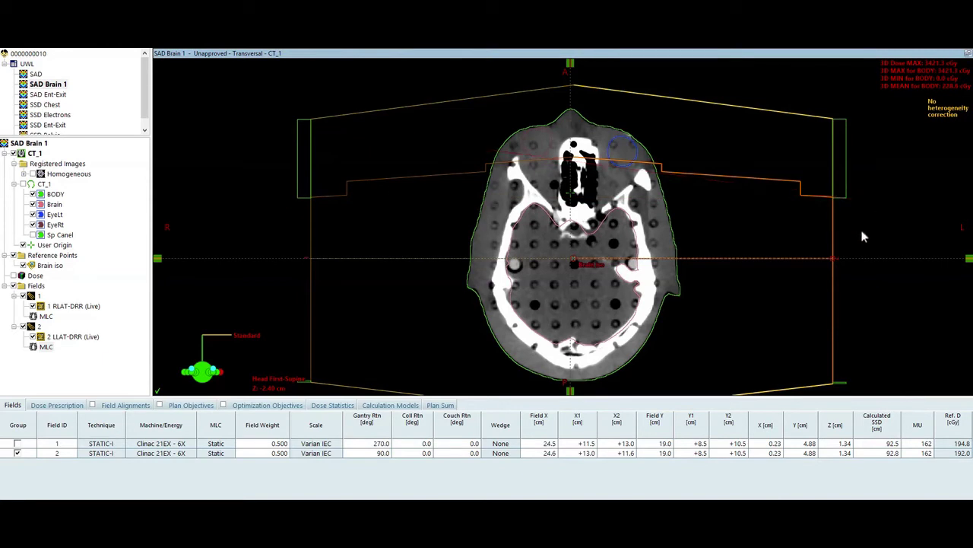
pyautogui.doubleClick(563, 51)
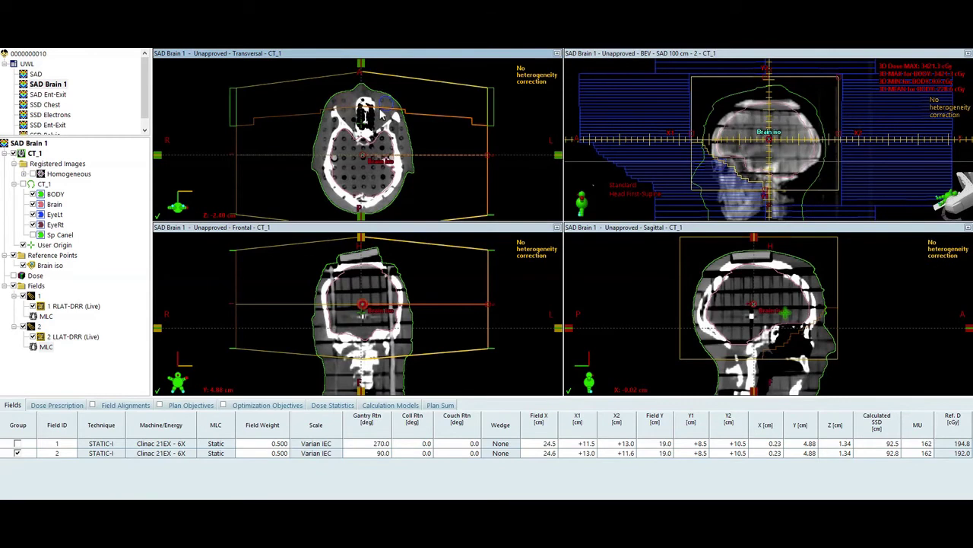
pyautogui.scroll(3, 466, 167)
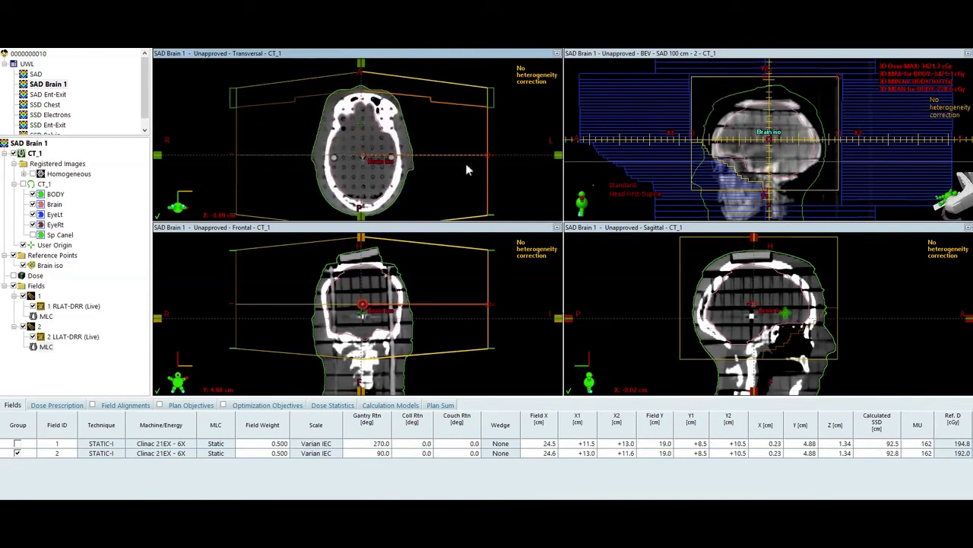
pyautogui.scroll(-2, 466, 168)
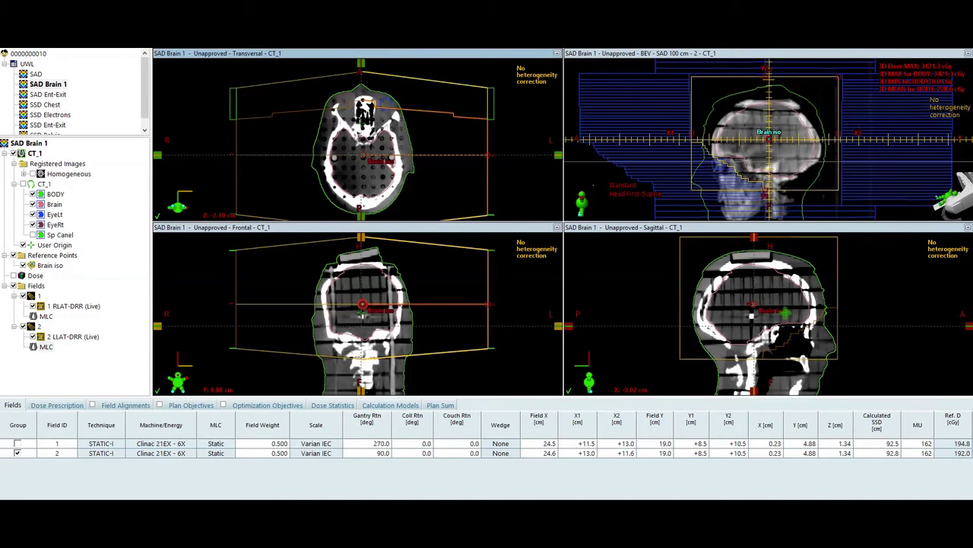
pyautogui.moveTo(365, 160)
pyautogui.click(39, 296)
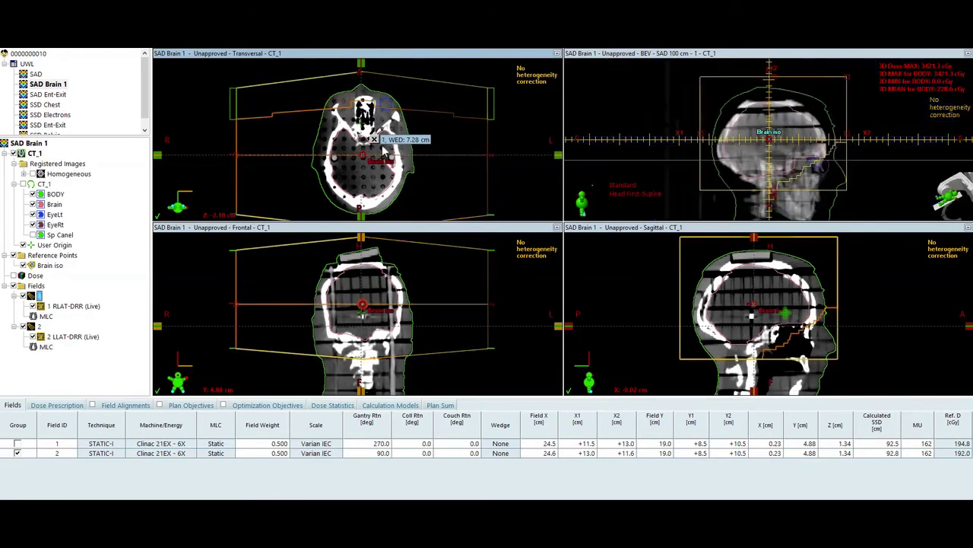
pyautogui.click(39, 327)
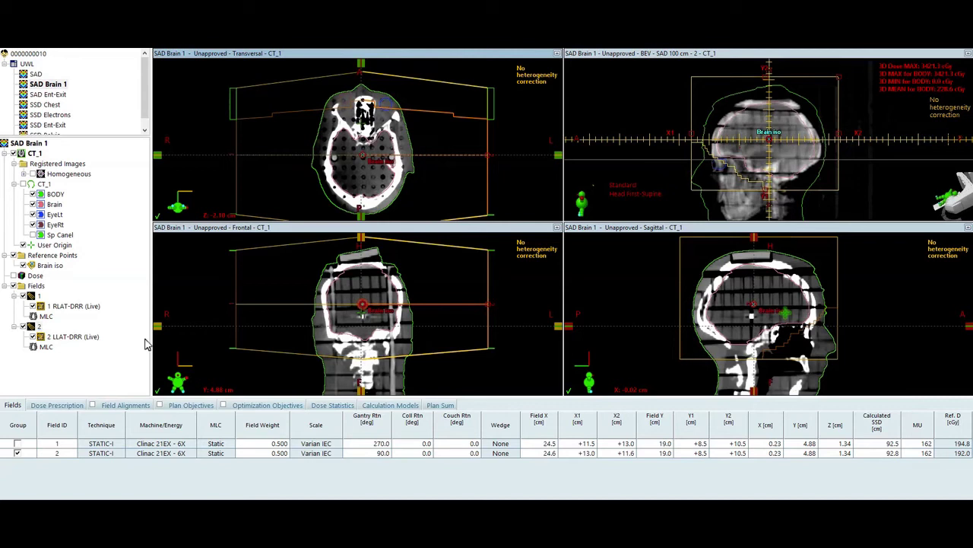
# Turn on the calculated dose's isodose lines and scroll through the slices.
pyautogui.click(18, 277)
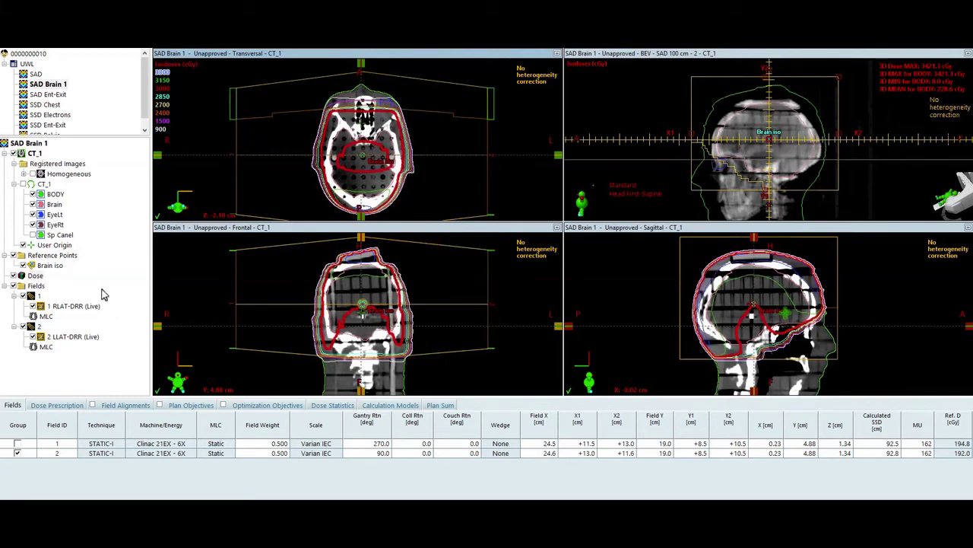
pyautogui.scroll(10, 285, 177)
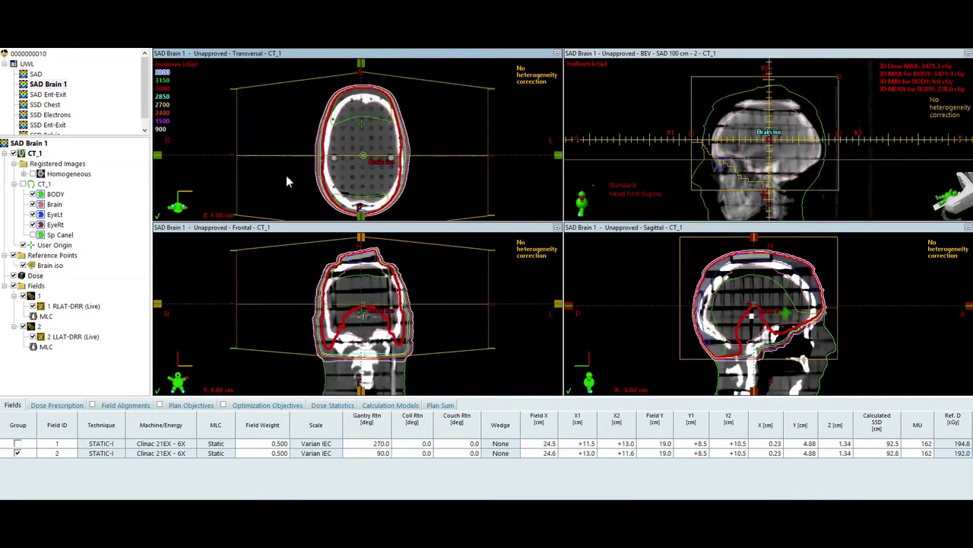
pyautogui.scroll(-15, 287, 176)
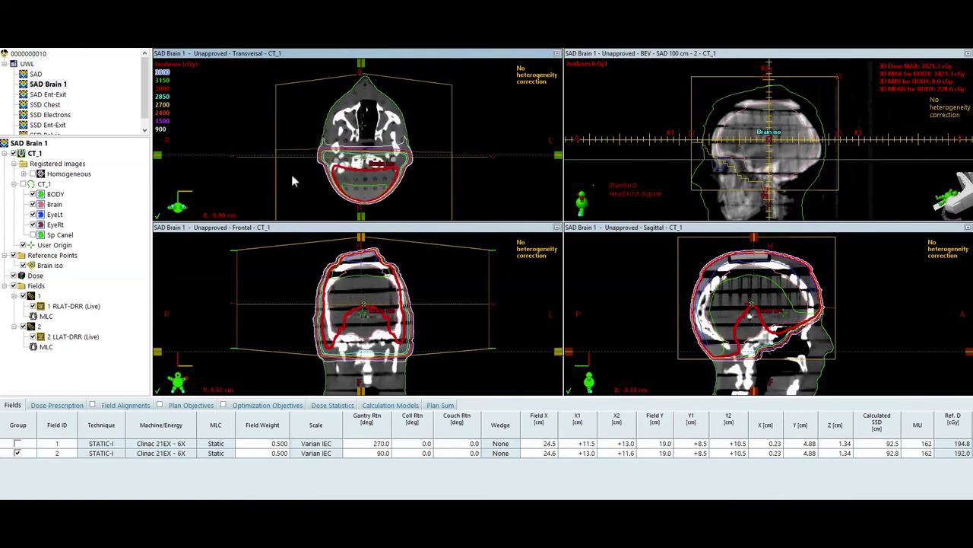
pyautogui.scroll(20, 292, 171)
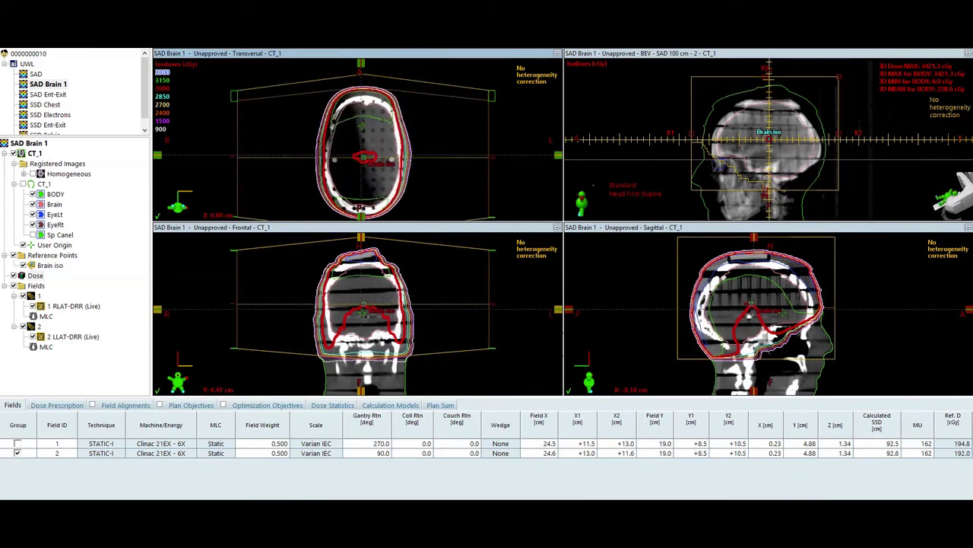
# Draw a dose profile across the brain, read the dose near the right field edge, then close the profile.
pyautogui.moveTo(293, 157); pyautogui.dragTo(433, 156)
pyautogui.moveTo(706, 122); pyautogui.dragTo(690, 77)
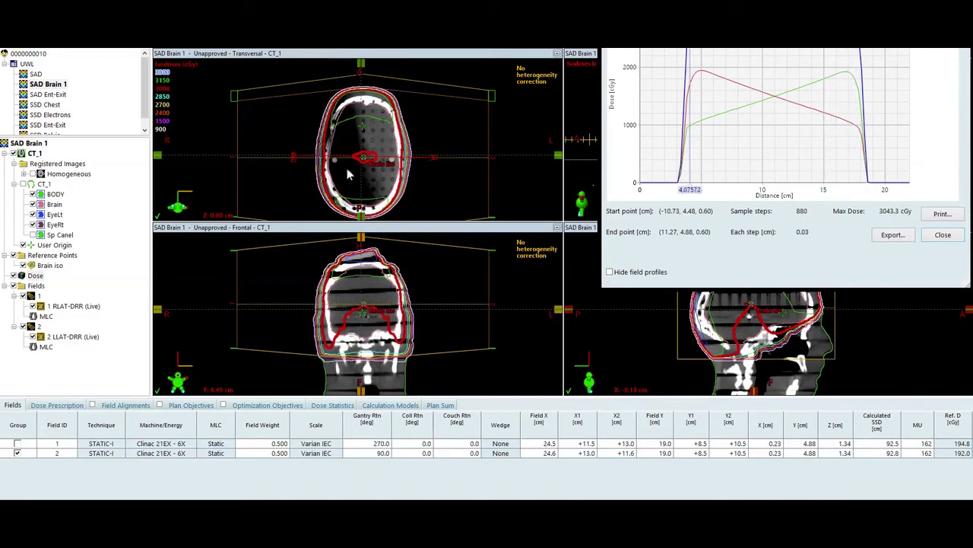
pyautogui.click(865, 122)
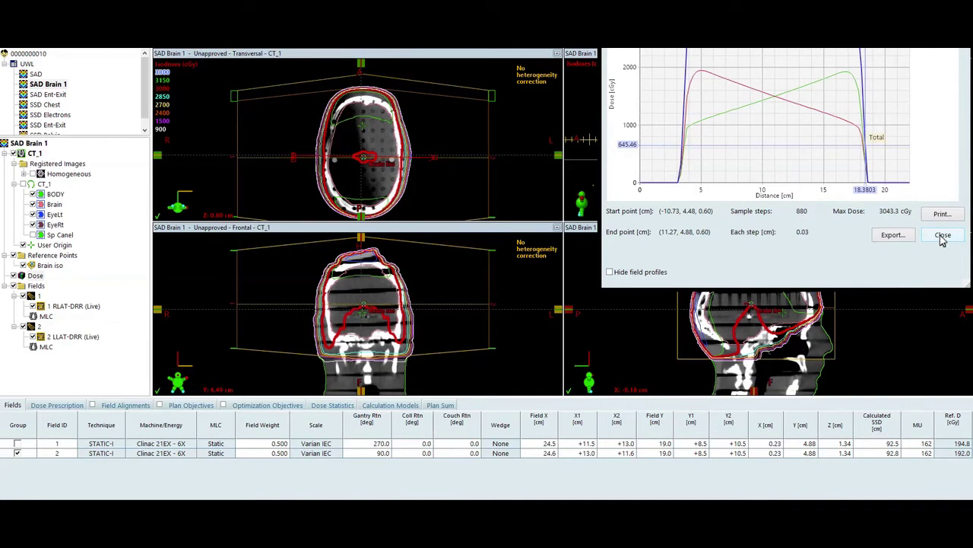
pyautogui.moveTo(734, 107); pyautogui.dragTo(889, 176)
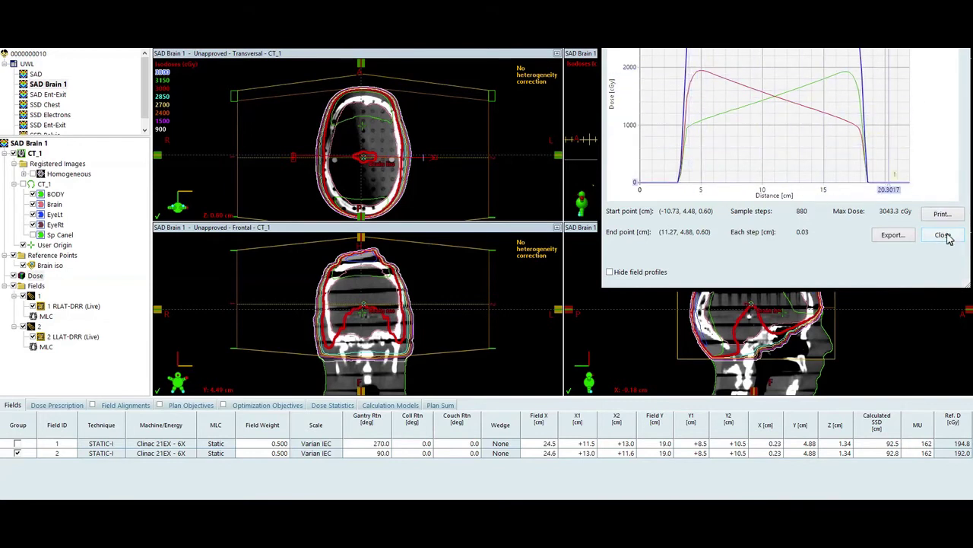
pyautogui.click(943, 235)
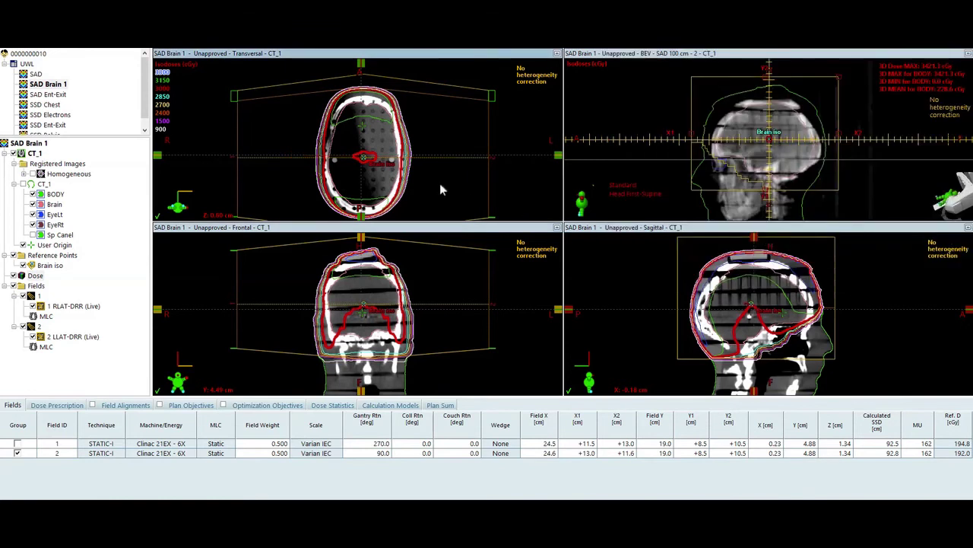
pyautogui.scroll(10, 446, 189)
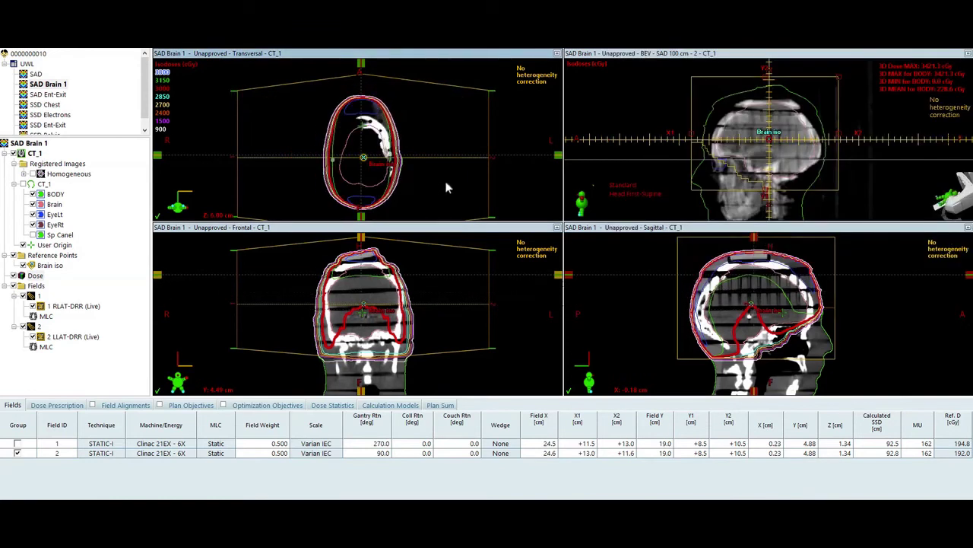
pyautogui.scroll(-5, 447, 183)
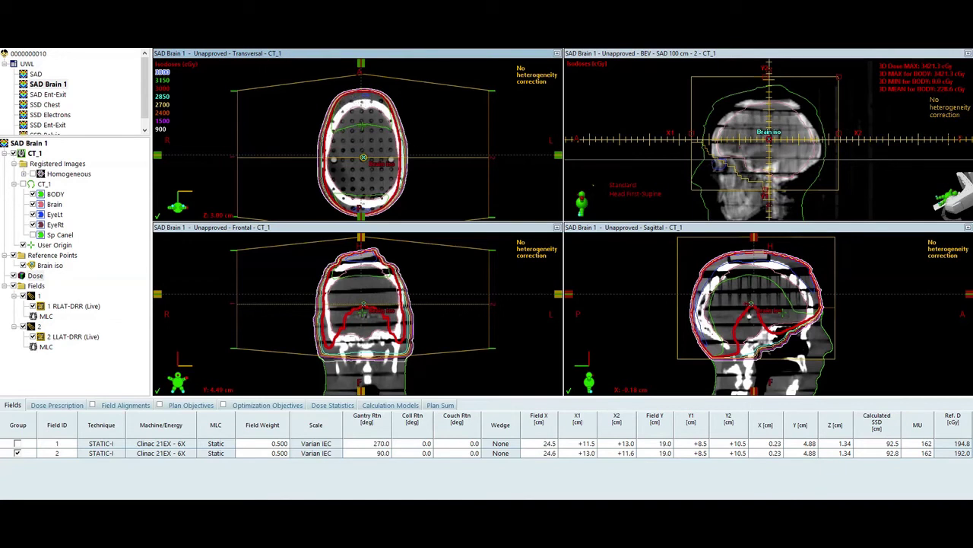
pyautogui.moveTo(327, 157); pyautogui.dragTo(410, 163)
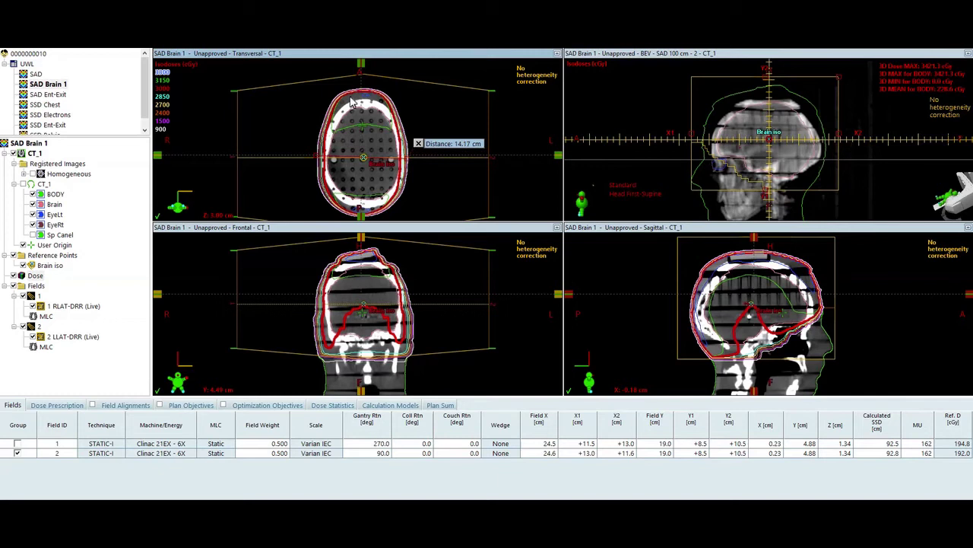
pyautogui.moveTo(336, 101); pyautogui.dragTo(394, 107)
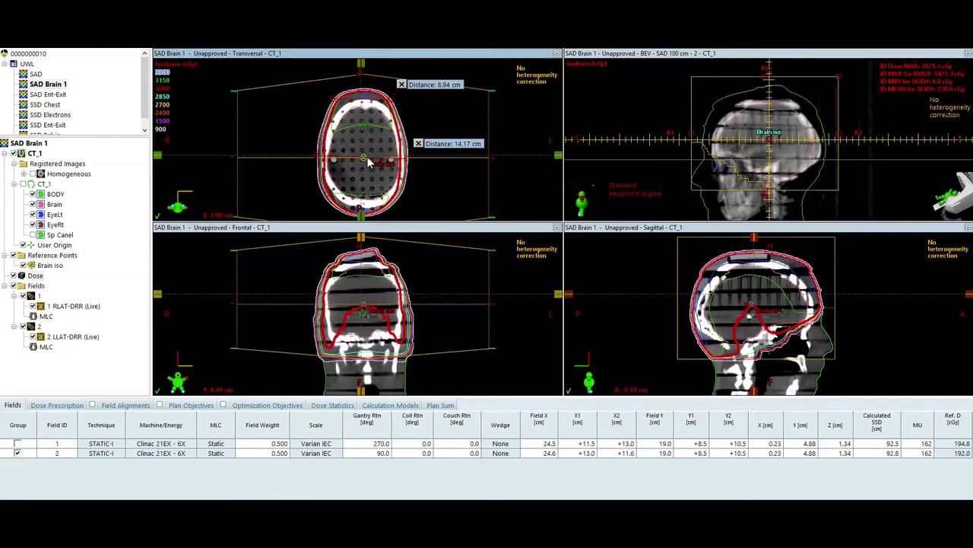
pyautogui.click(52, 405)
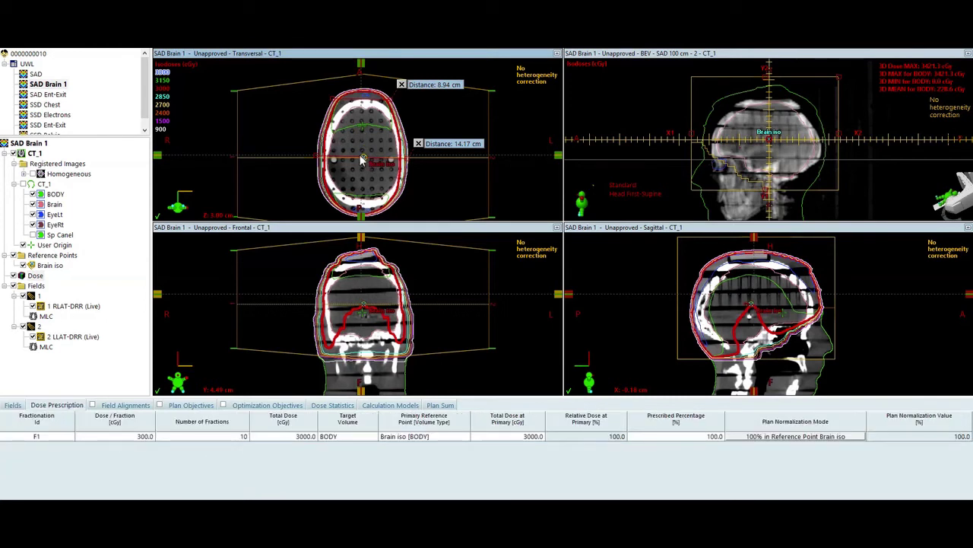
pyautogui.click(13, 405)
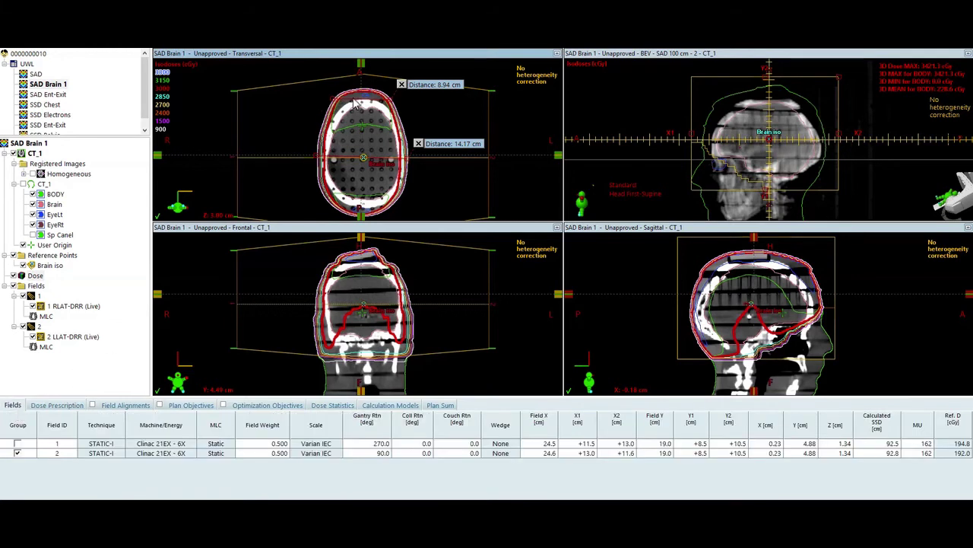
pyautogui.click(402, 84)
pyautogui.click(418, 143)
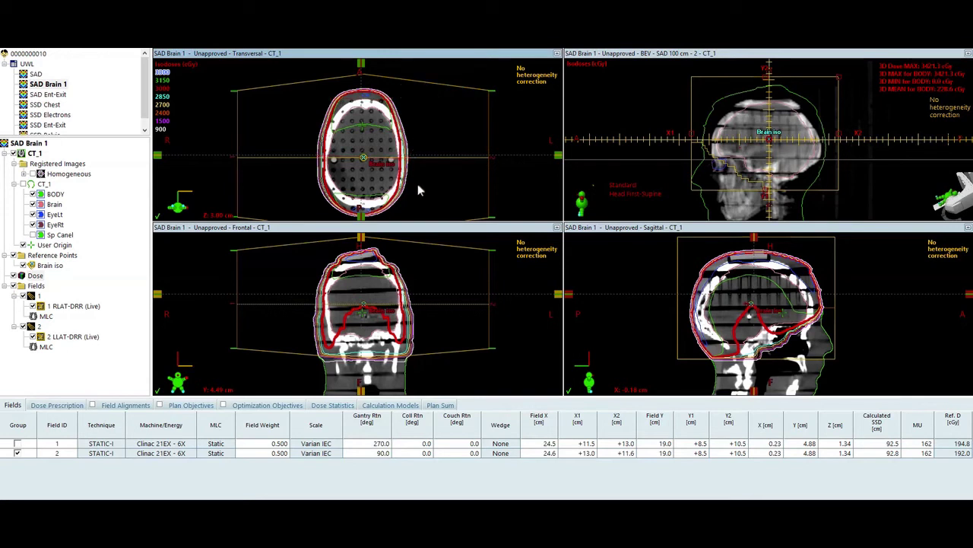
pyautogui.scroll(5, 416, 183)
pyautogui.scroll(3, 421, 186)
pyautogui.scroll(-6, 421, 184)
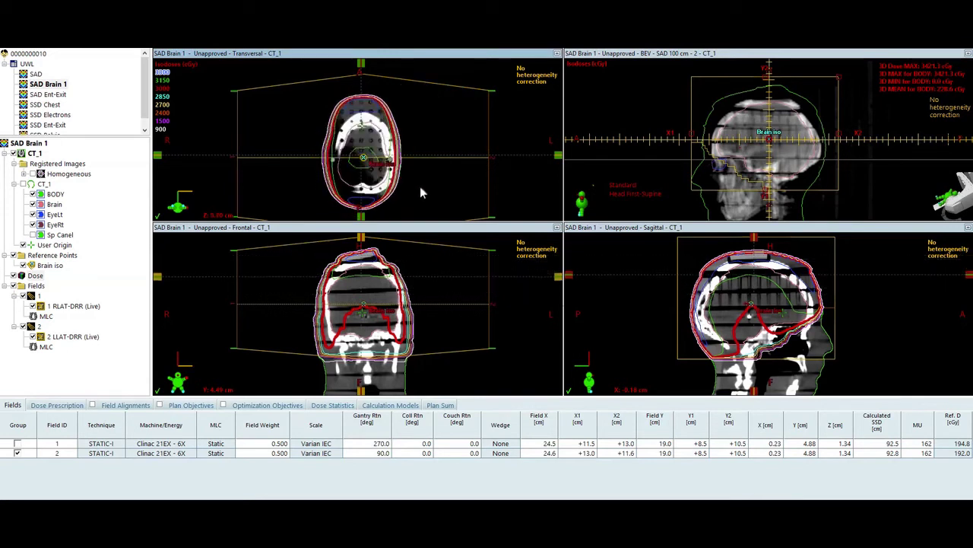
pyautogui.scroll(-8, 422, 180)
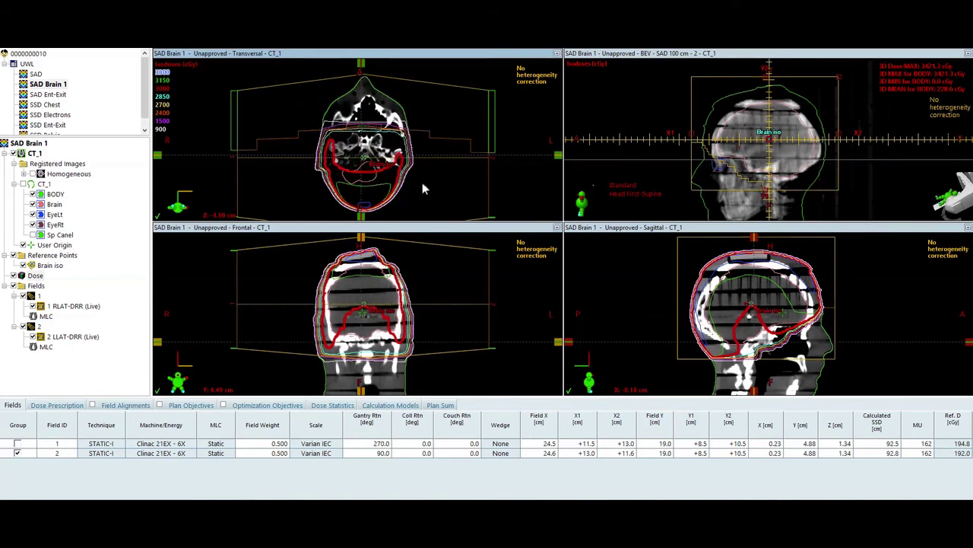
pyautogui.scroll(10, 424, 175)
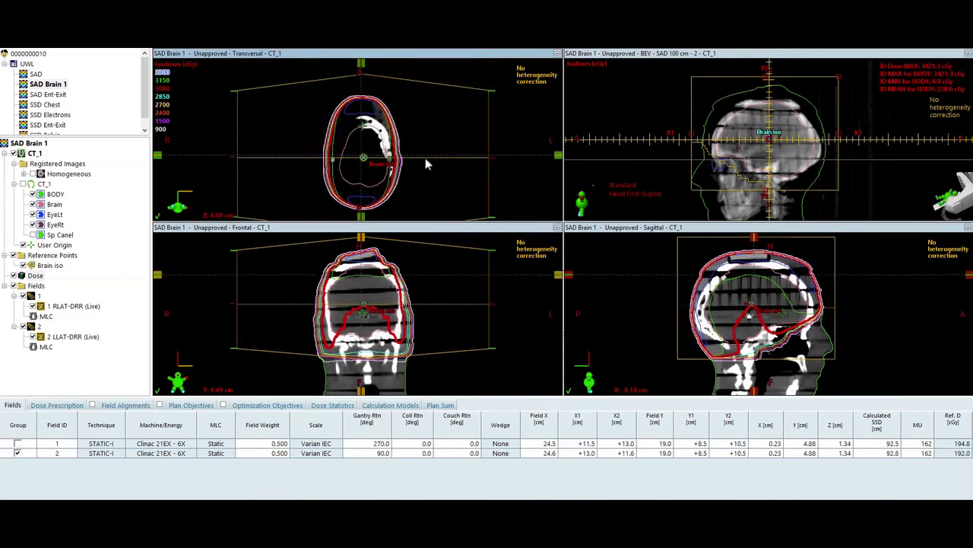
pyautogui.scroll(3, 425, 164)
pyautogui.scroll(-6, 427, 161)
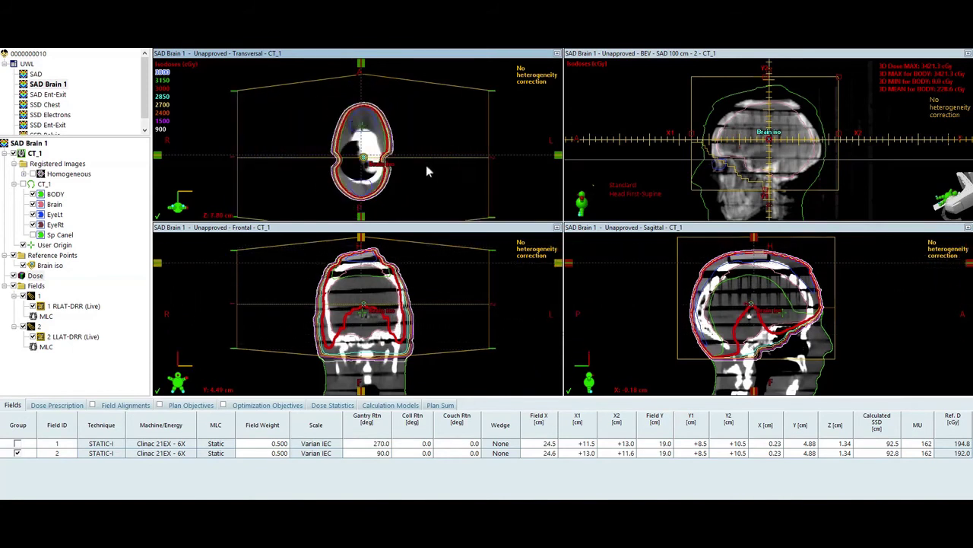
pyautogui.scroll(-8, 428, 169)
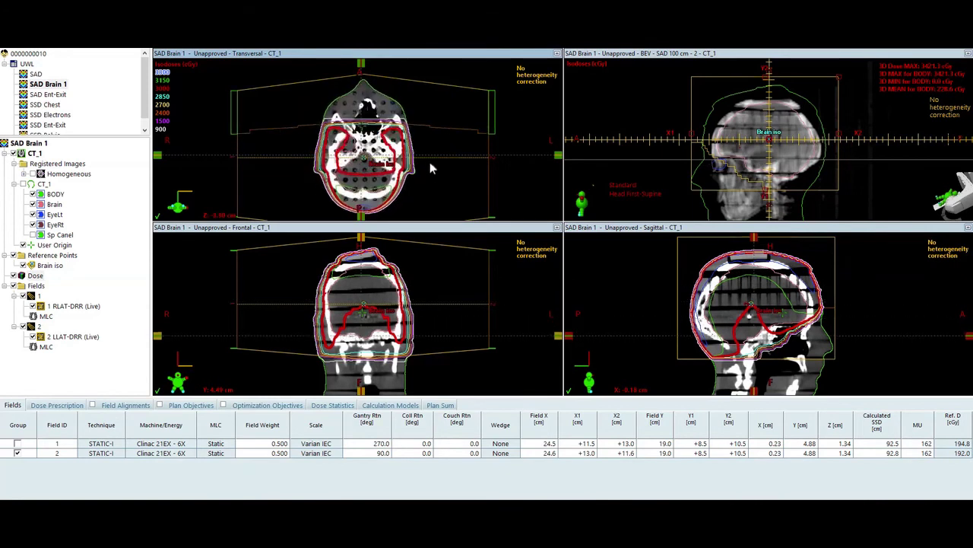
pyautogui.scroll(4, 430, 168)
pyautogui.scroll(3, 427, 169)
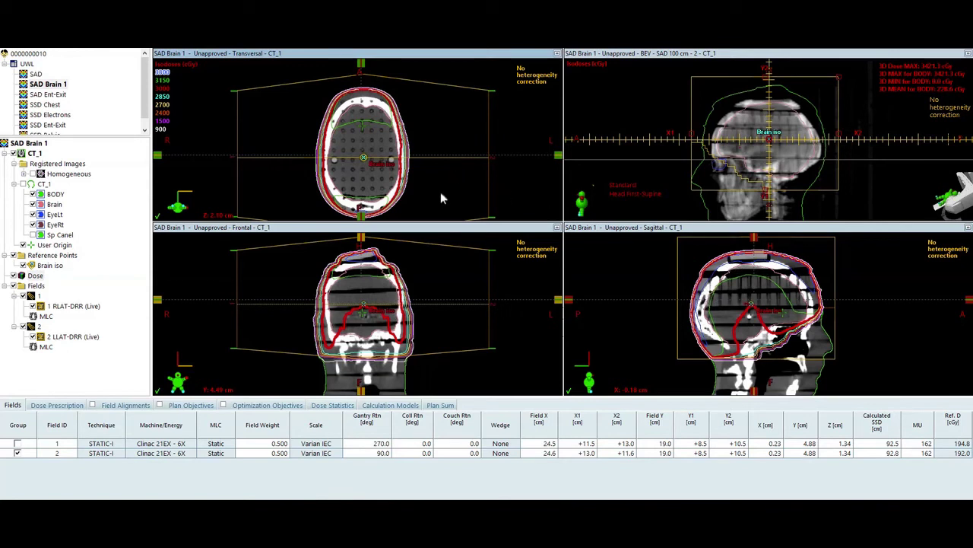
pyautogui.scroll(-4, 440, 196)
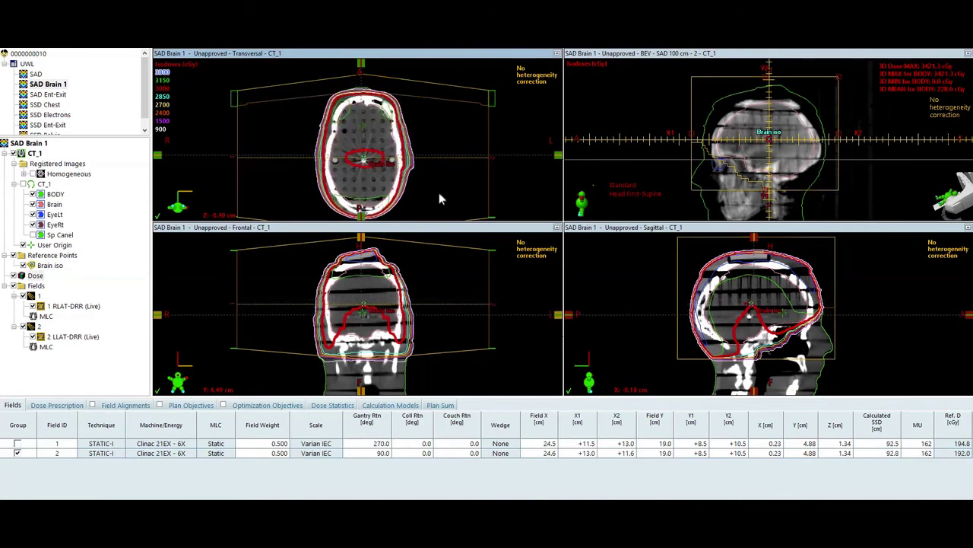
pyautogui.scroll(-8, 437, 192)
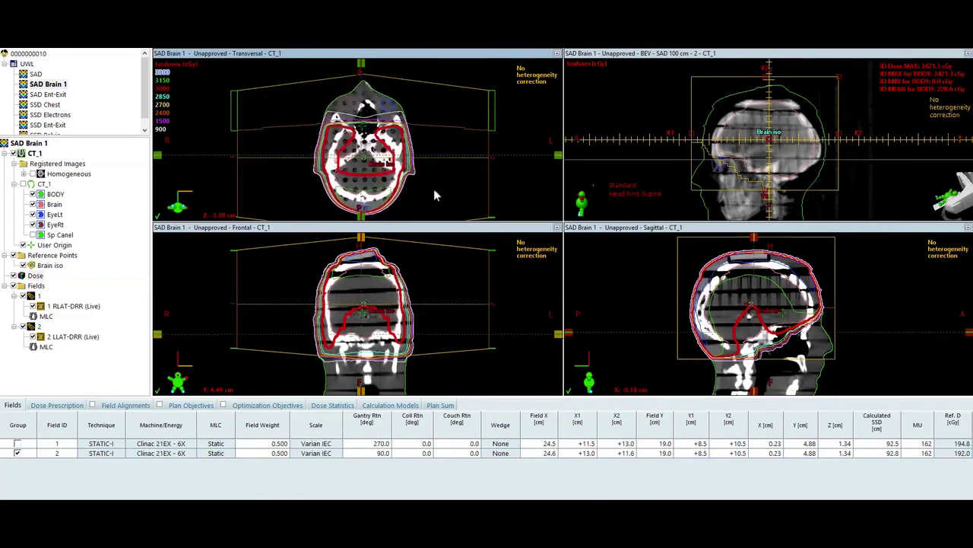
pyautogui.scroll(8, 436, 190)
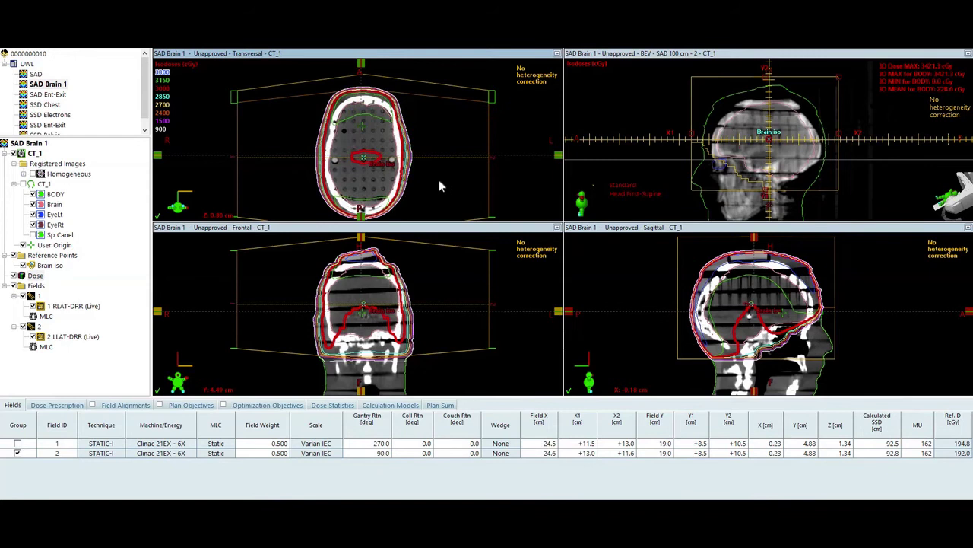
pyautogui.scroll(6, 440, 182)
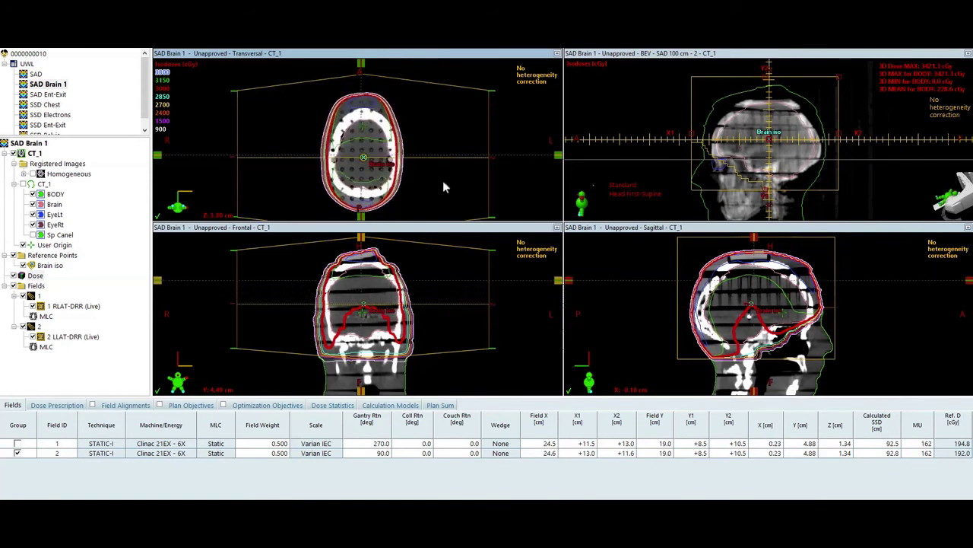
pyautogui.scroll(-6, 443, 182)
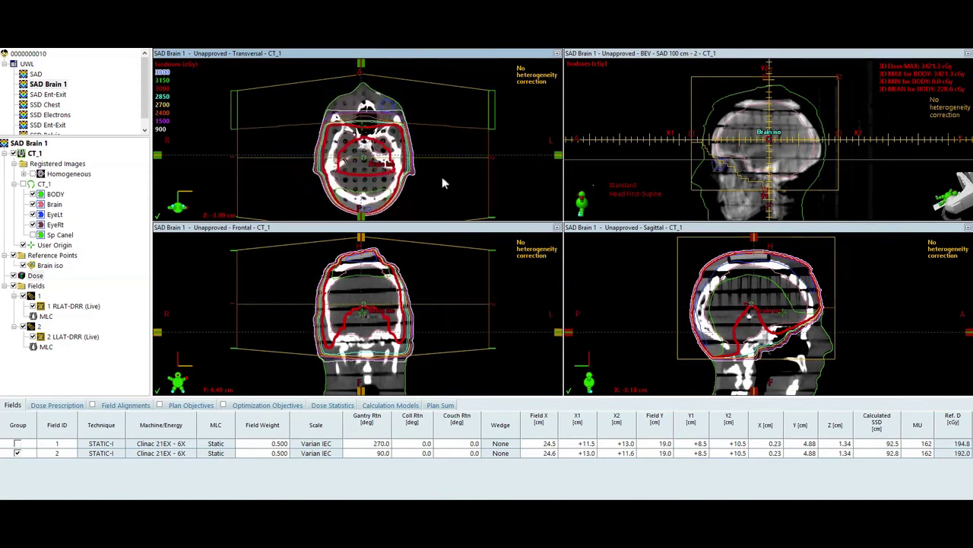
pyautogui.scroll(3, 442, 183)
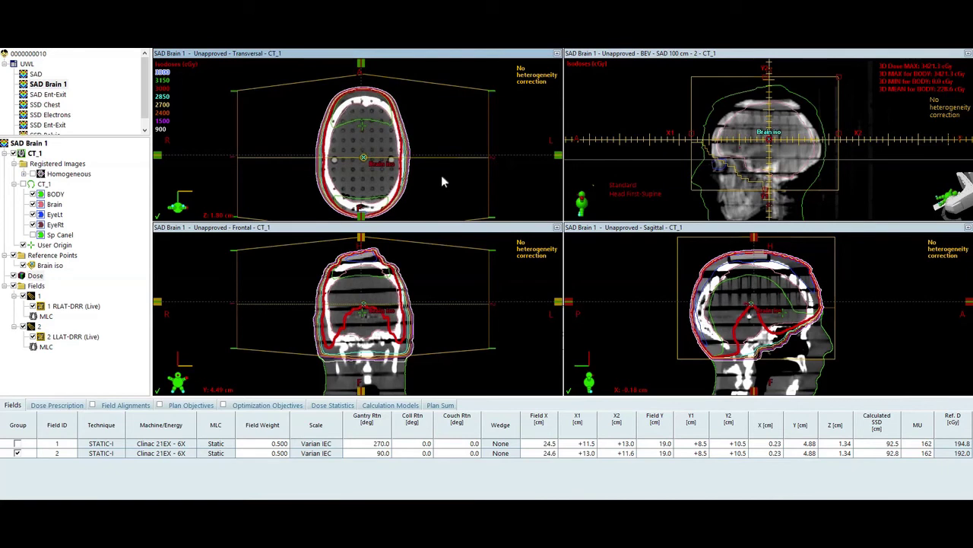
pyautogui.scroll(-3, 433, 170)
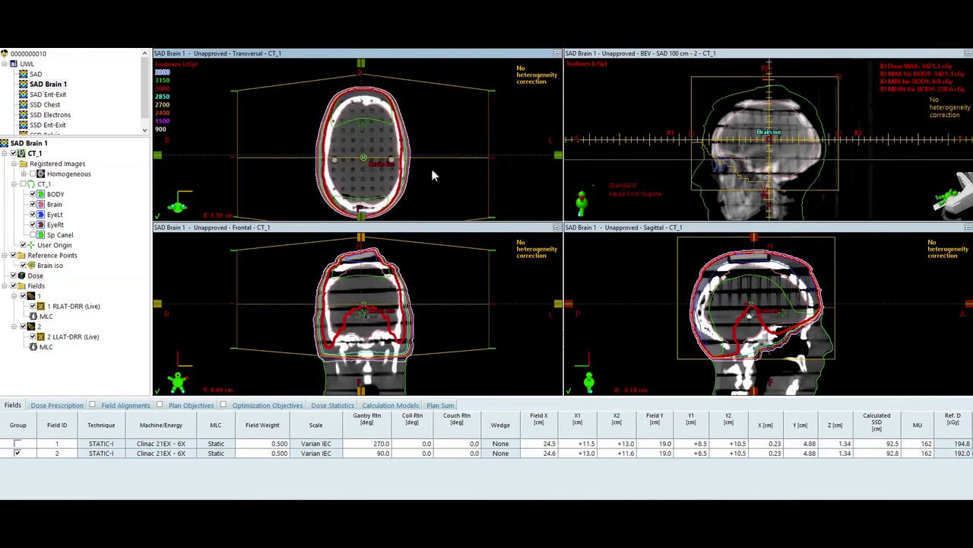
pyautogui.scroll(2, 431, 174)
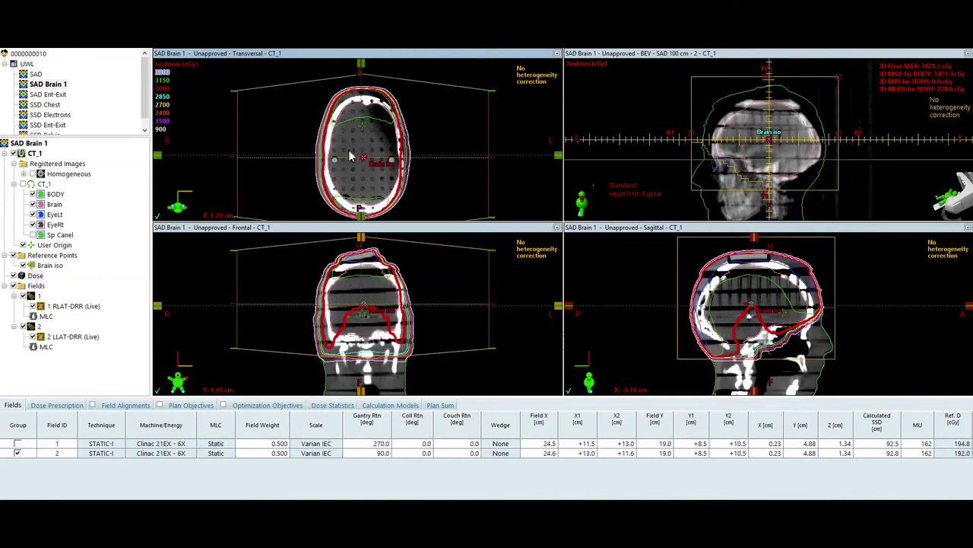
# Review the 300 cGy × 10 fraction prescription, then return to the treatment fields table.
pyautogui.click(47, 405)
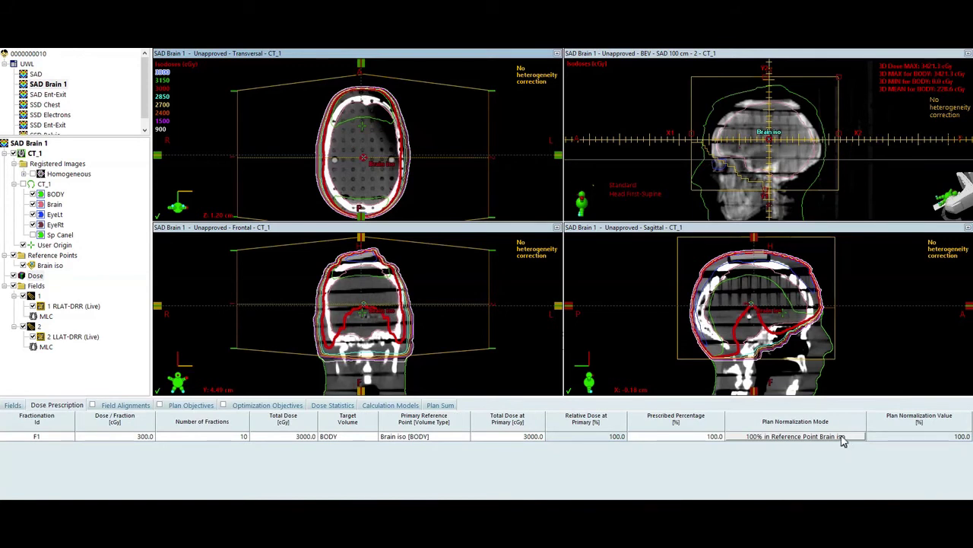
pyautogui.click(13, 405)
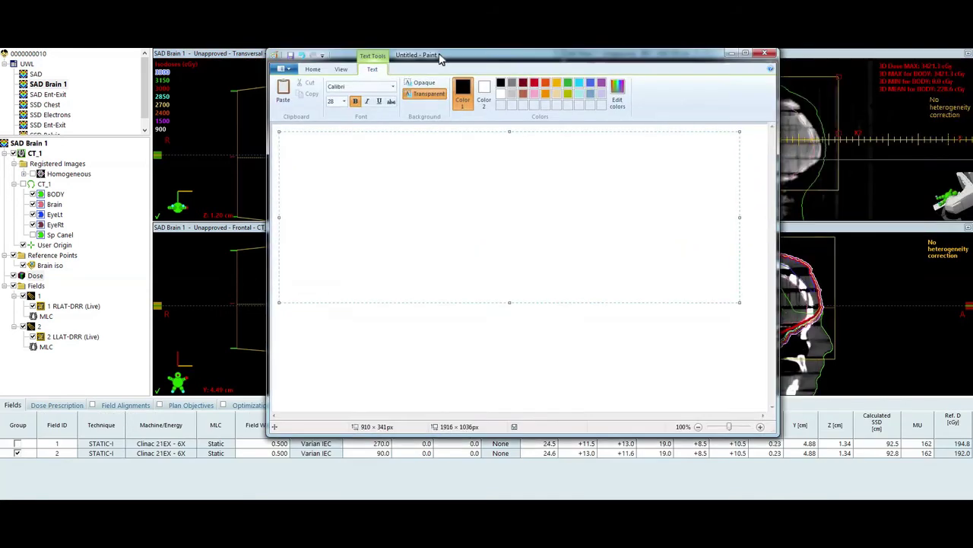
# Write 'MU = (Dose)/(Sc x Sp x TMR x IDL x ISF x OAF)' in the Paint text box.
pyautogui.write('mu')
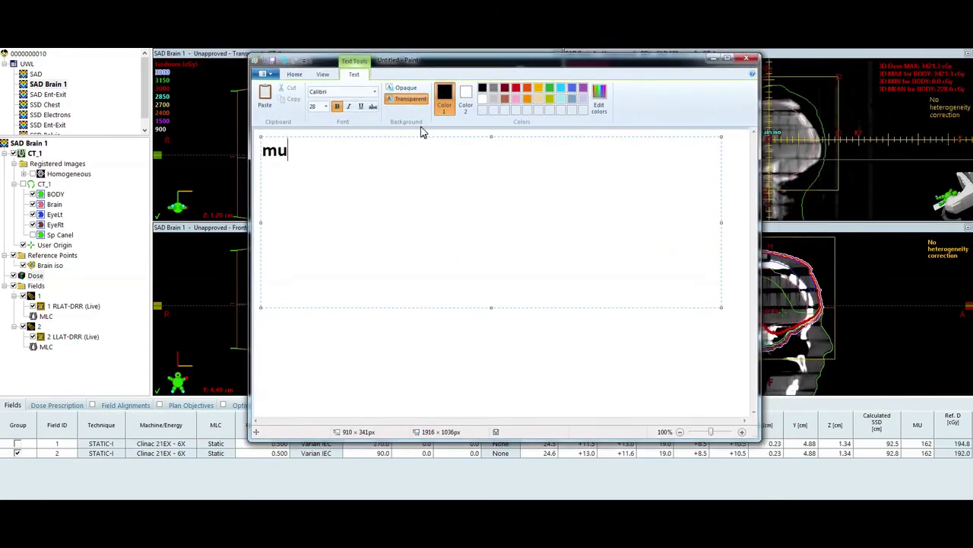
pyautogui.press('BackSpace')
pyautogui.press('BackSpace')
pyautogui.write('MU = (Dose')
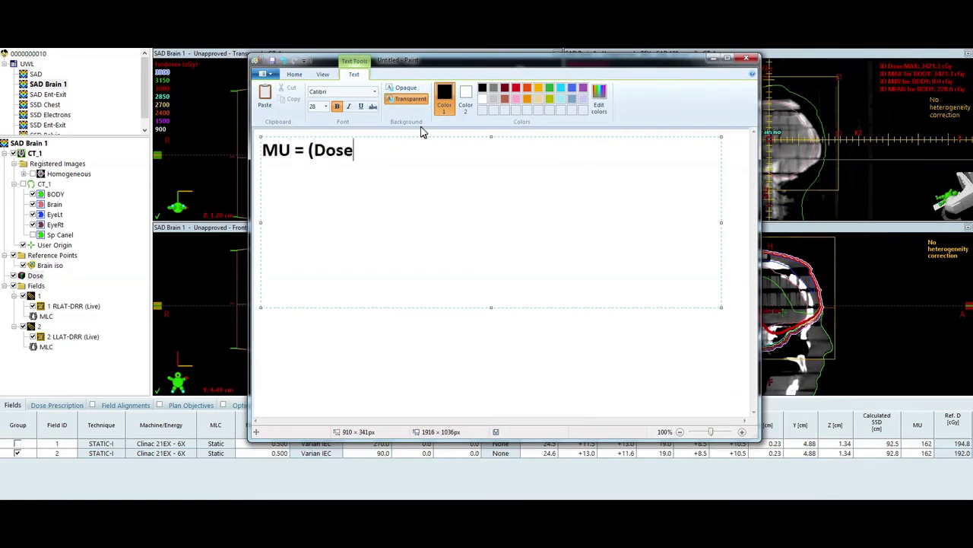
pyautogui.write(')/(Sc x Sp x ')
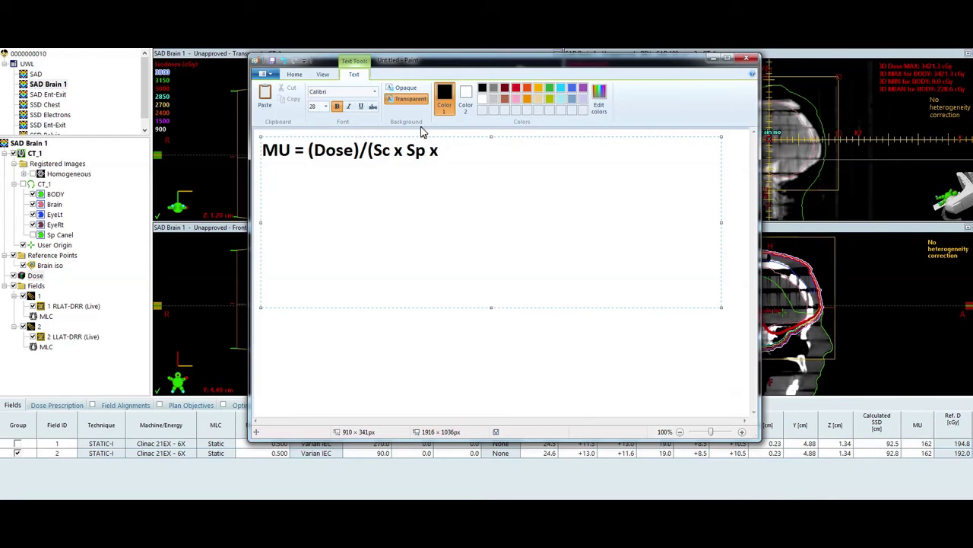
pyautogui.write('TMR x IDL')
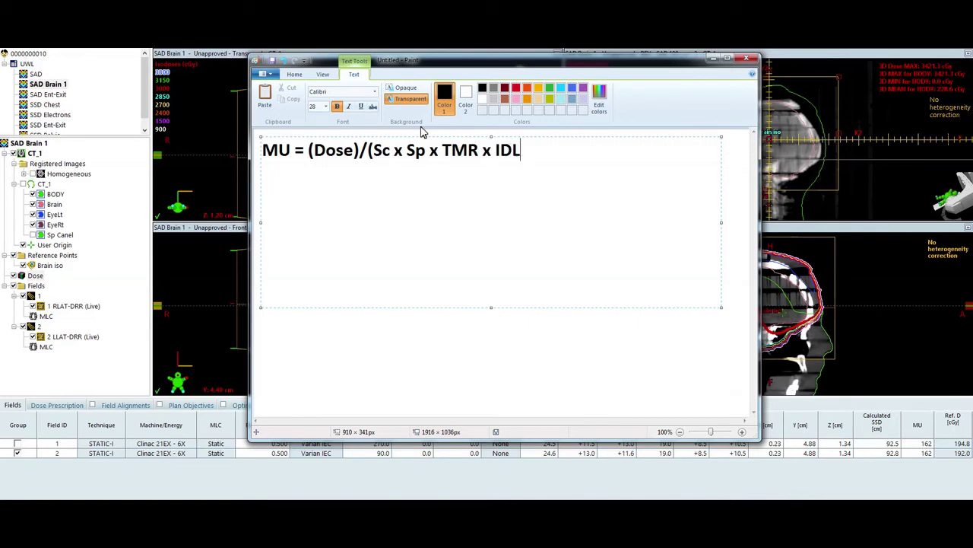
pyautogui.write(' x ISF')
pyautogui.write('S')
pyautogui.press('BackSpace')
pyautogui.write('x OAF')
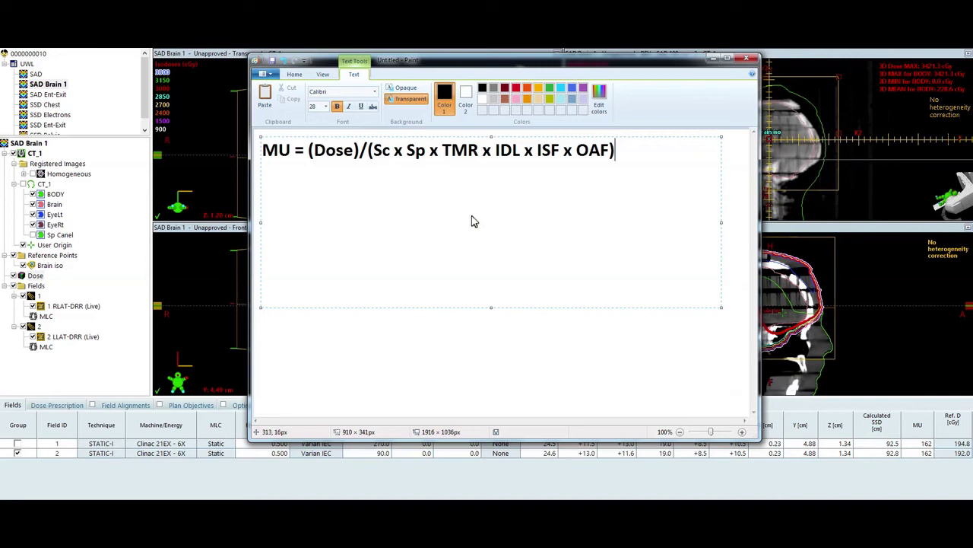
# Start a new line reading 'MUrlat = (' beneath the formula.
pyautogui.press('Return')
pyautogui.write('MU')
pyautogui.write('rmat')
pyautogui.press('BackSpace')
pyautogui.press('BackSpace')
pyautogui.press('BackSpace')
pyautogui.write('lat')
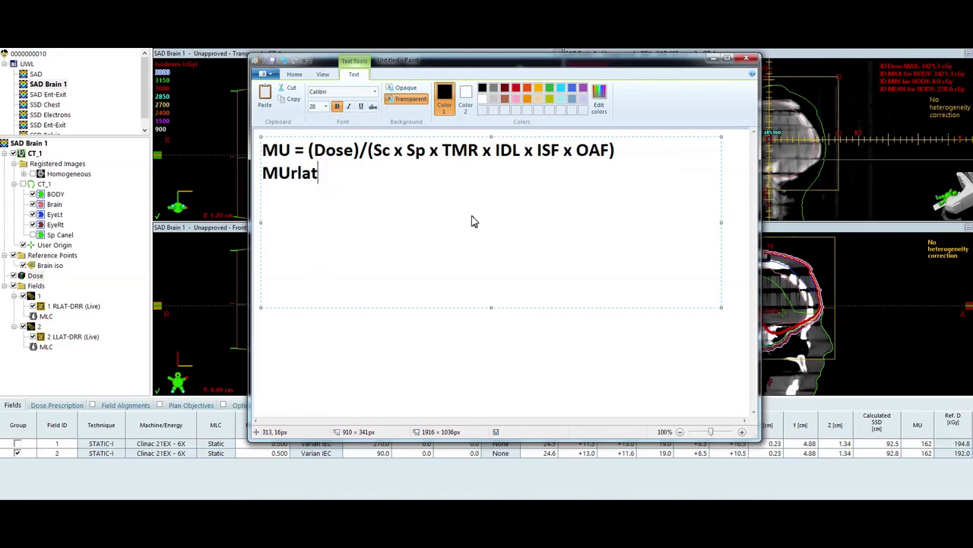
pyautogui.write(' = (')
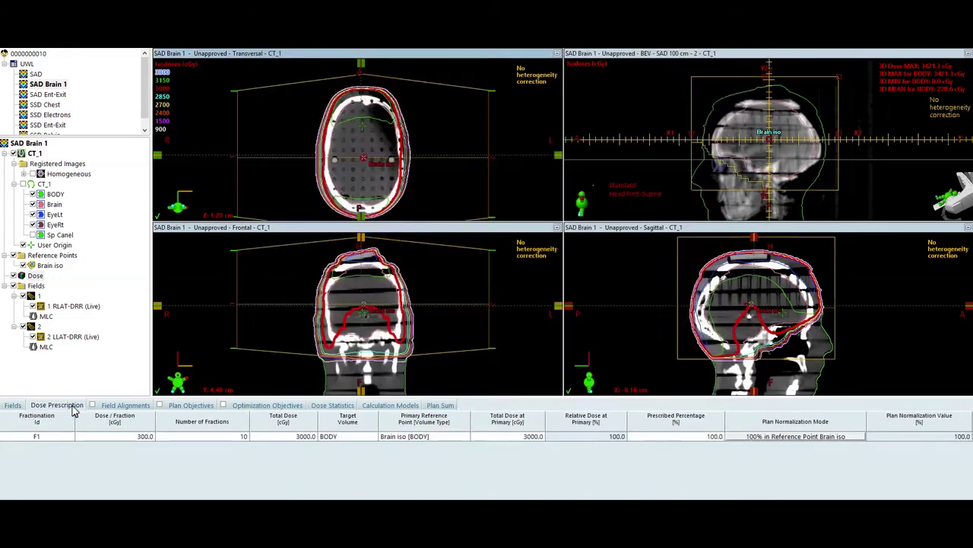
pyautogui.click(75, 409)
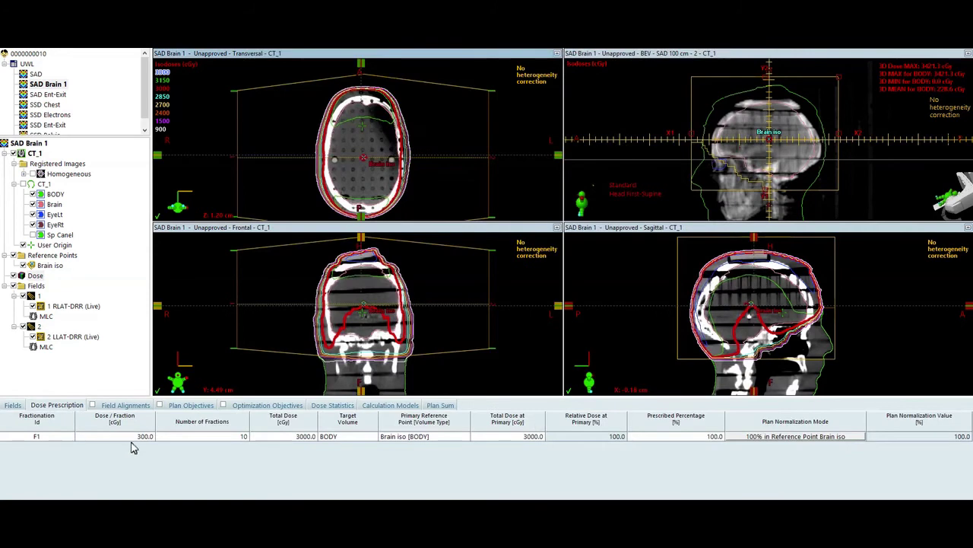
pyautogui.click(13, 405)
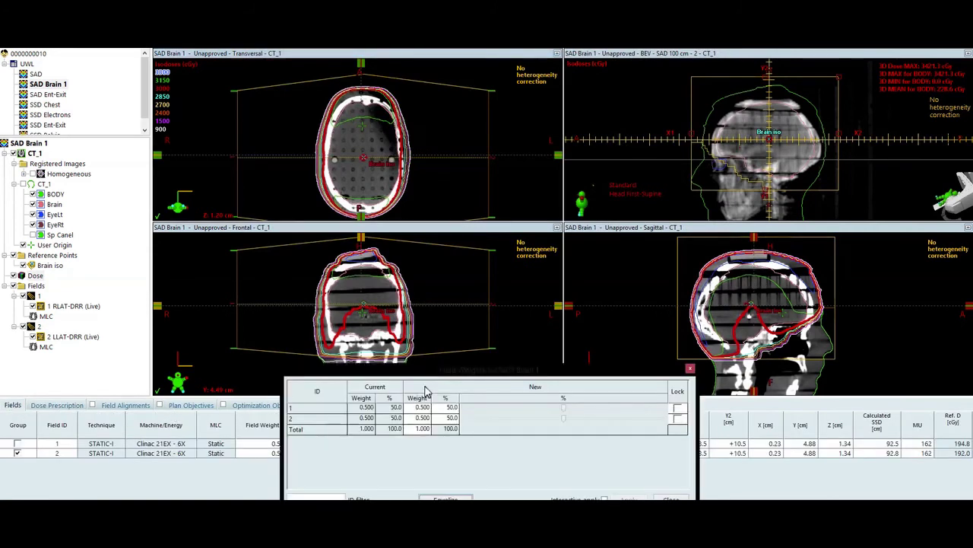
pyautogui.moveTo(488, 373); pyautogui.dragTo(487, 318)
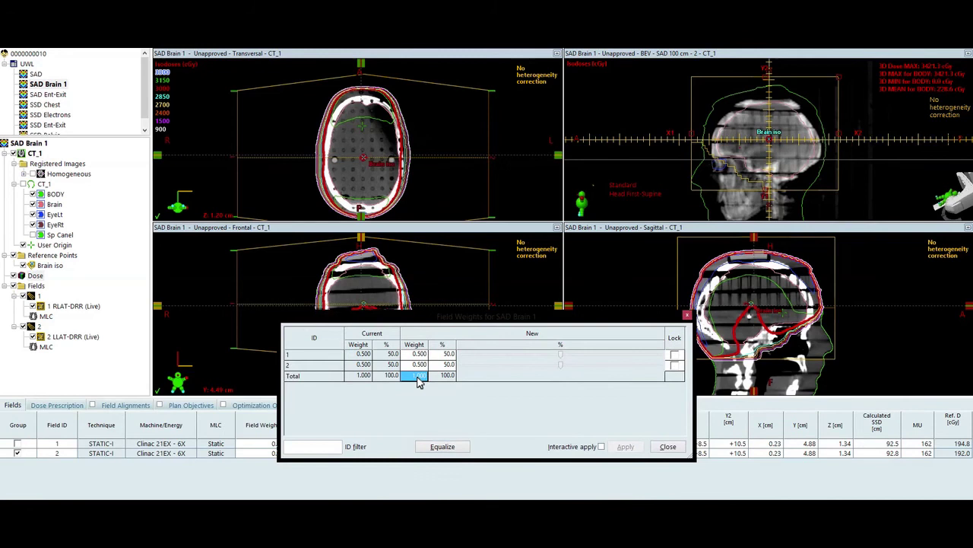
pyautogui.write('0')
pyautogui.press('Return')
pyautogui.click(667, 446)
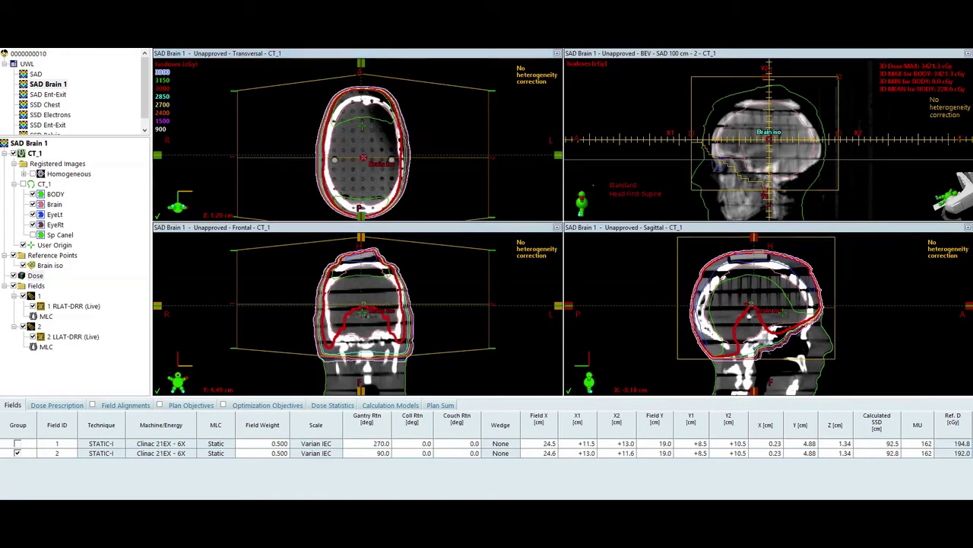
# Add '300 x 0.5) / (' to the MUrlat line in Paint and move the window aside.
pyautogui.hotkey('alt', 'Tab')
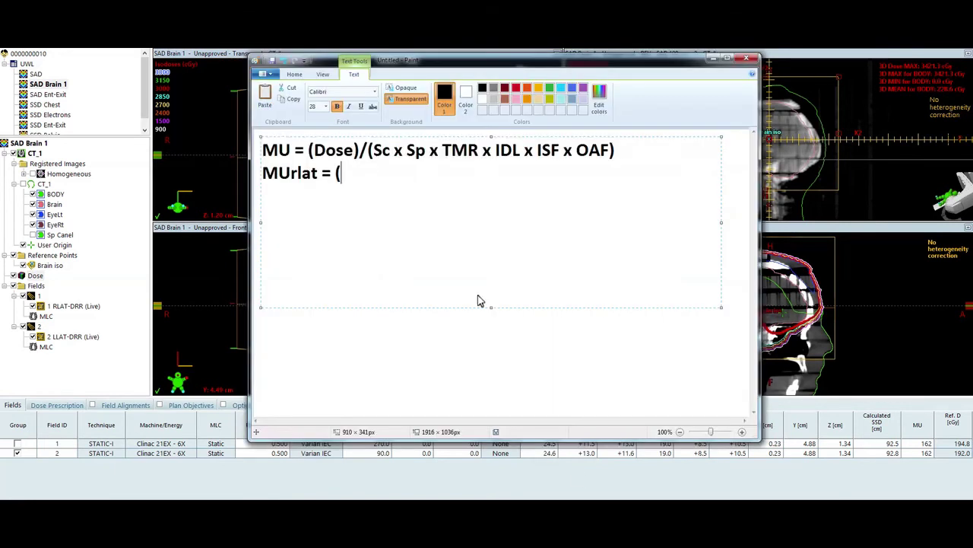
pyautogui.write('300 x 0.5)')
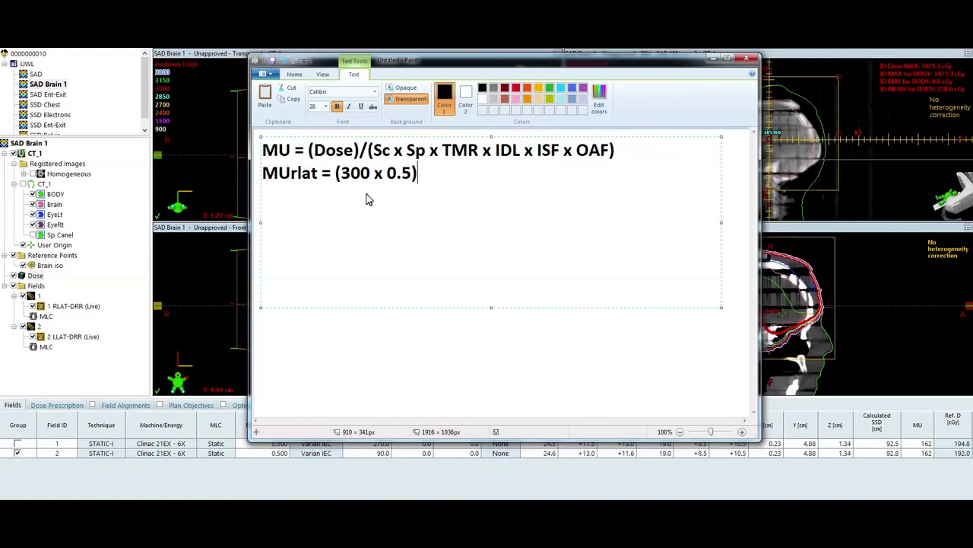
pyautogui.write(' / (')
pyautogui.moveTo(453, 69); pyautogui.dragTo(972, 64)
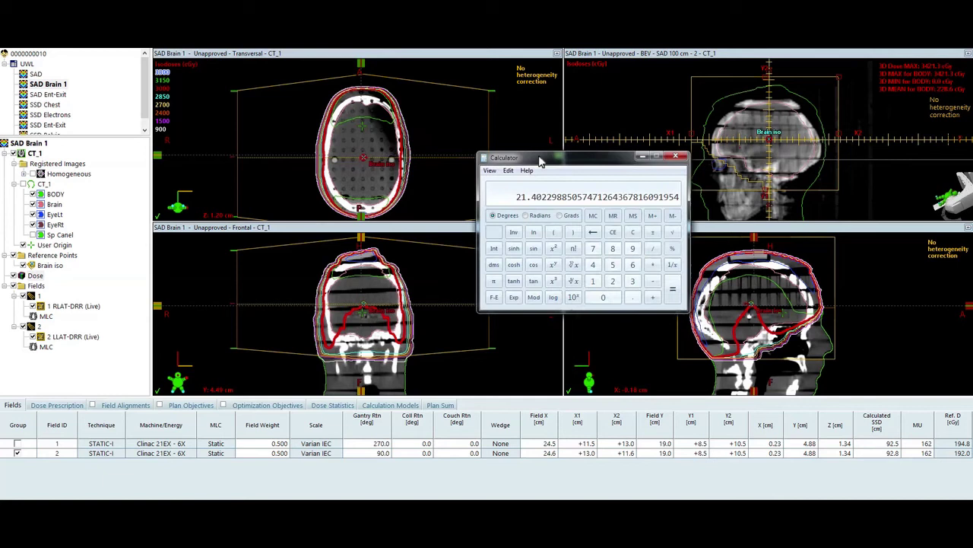
# Compute the equivalent square 24.5*19*2/(24.5+19) ≈ 21.40 in Calculator.
pyautogui.moveTo(533, 156); pyautogui.dragTo(448, 167)
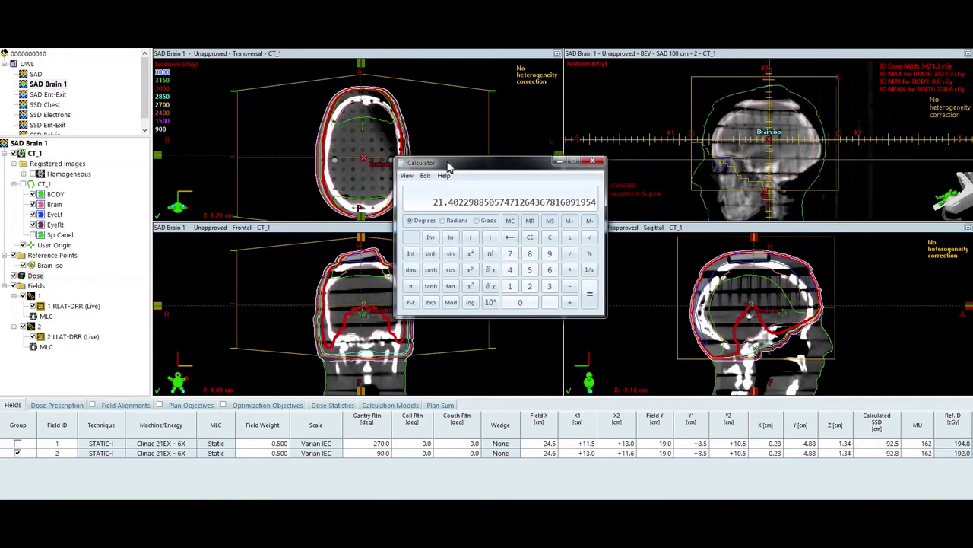
pyautogui.write('24.5 * ')
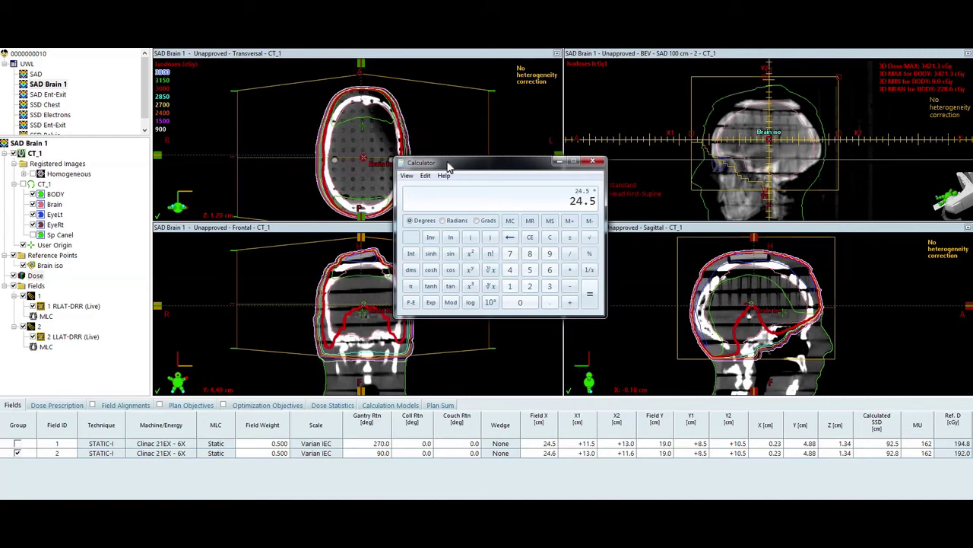
pyautogui.write('19 * 2')
pyautogui.press('Return')
pyautogui.write('/(24.5+19)')
pyautogui.press('Return')
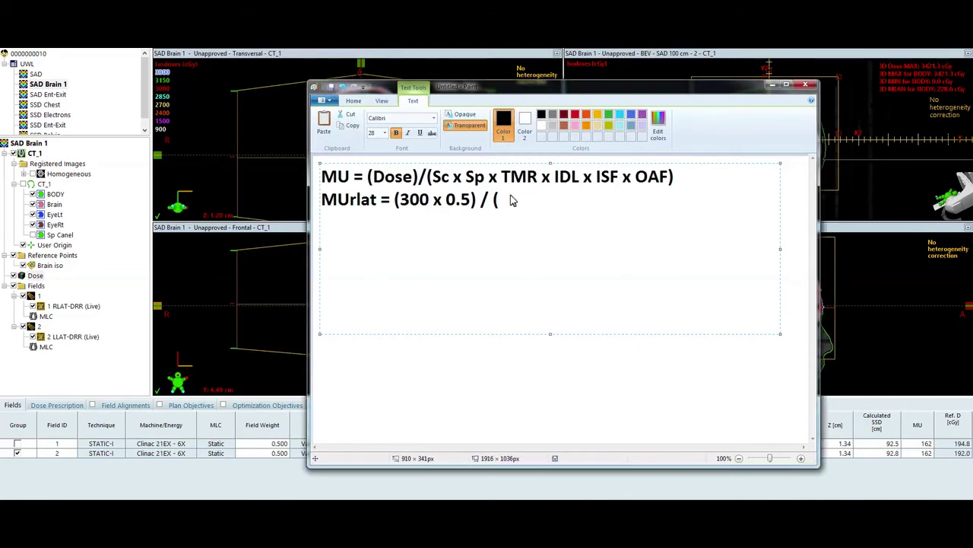
# Type '1.026 x' after '/ (' on the MUrlat line.
pyautogui.write('1.026 x')
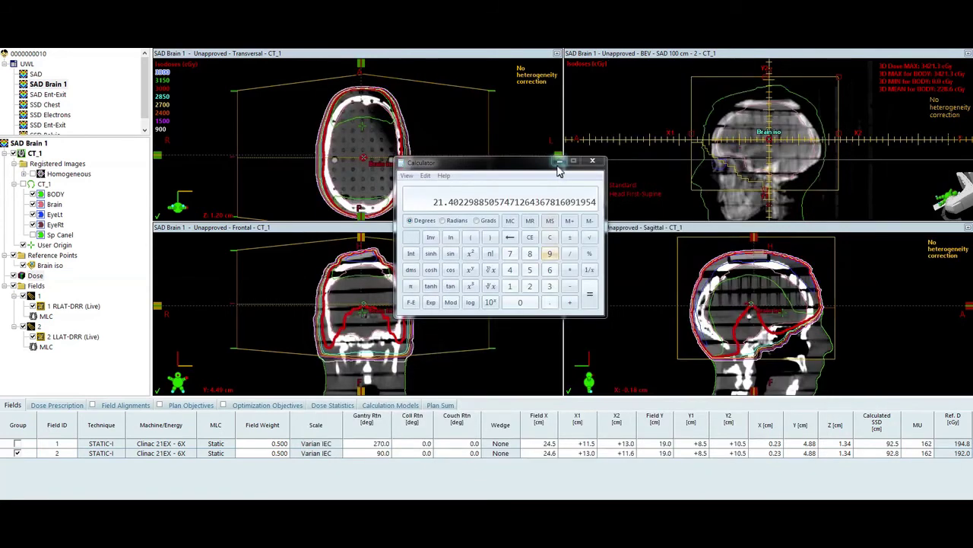
# Move Calculator out of the way and maximize the beam's-eye view of the head.
pyautogui.moveTo(535, 165); pyautogui.dragTo(549, 160)
pyautogui.click(606, 156)
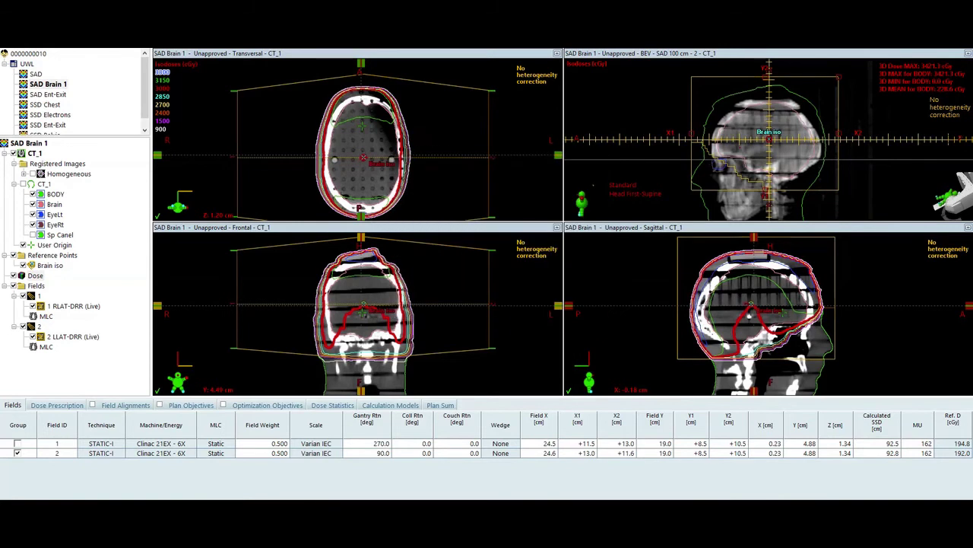
pyautogui.doubleClick(663, 58)
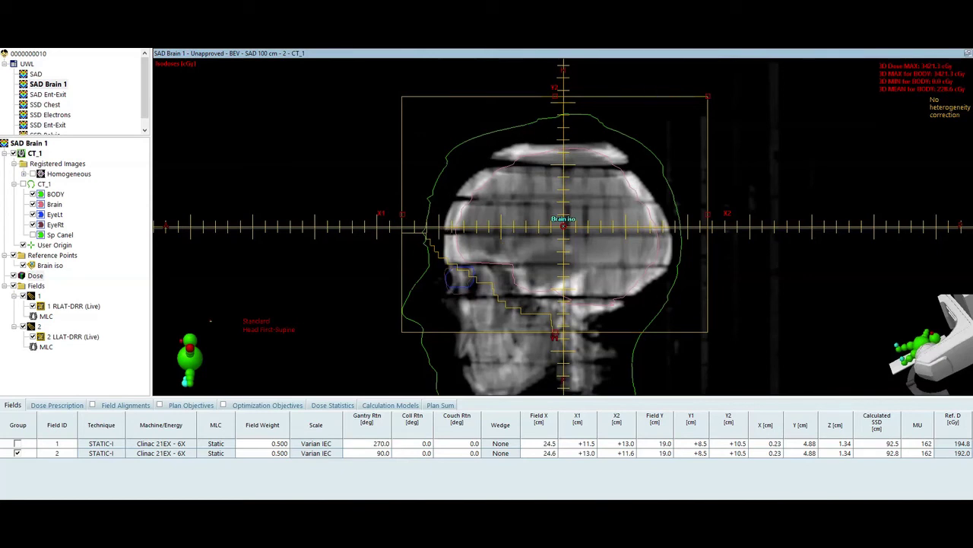
# Look up Sp 1.014 in the dosimetry PDF, add '1.014 x' to MUrlat, and restore four views.
pyautogui.hotkey('alt', 'Tab')
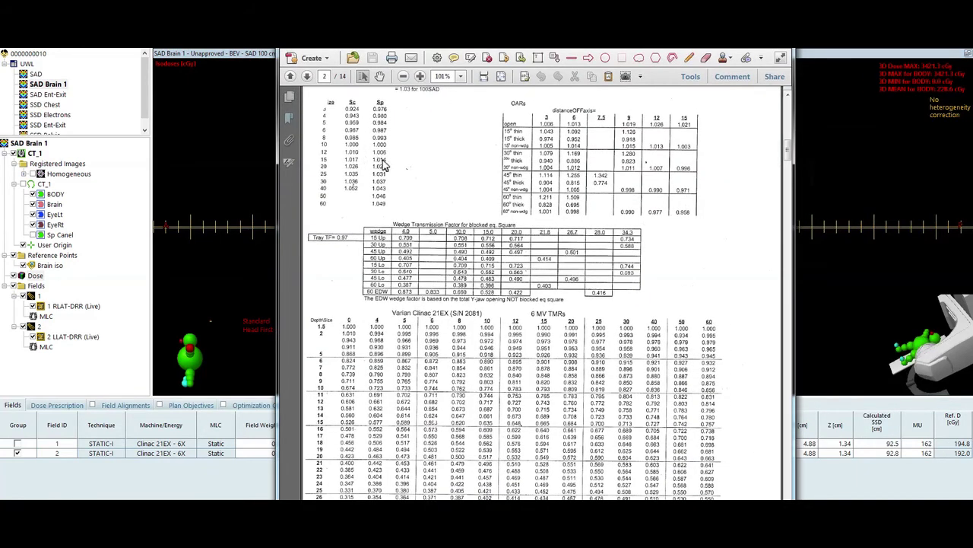
pyautogui.hotkey('alt', 'Tab')
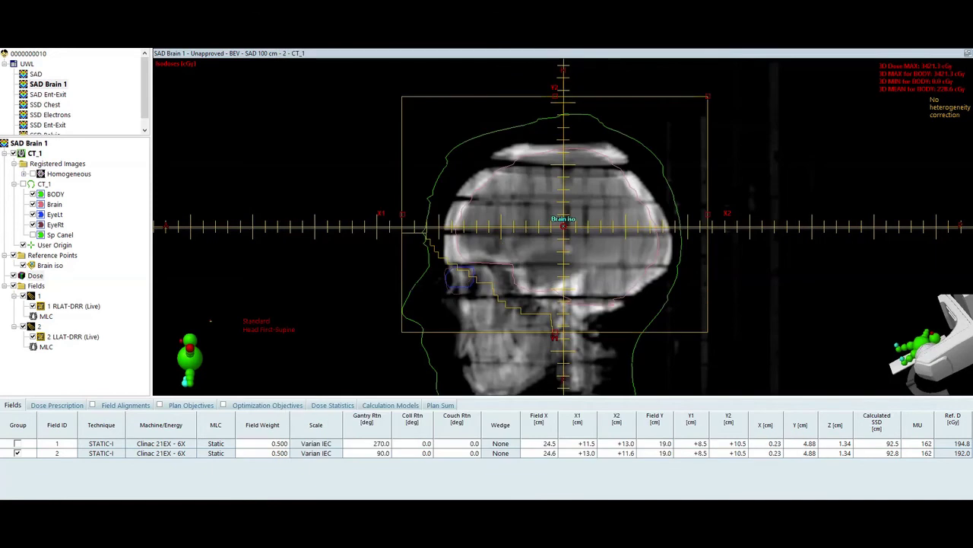
pyautogui.hotkey('alt', 'Tab')
pyautogui.moveTo(679, 63); pyautogui.dragTo(611, 67)
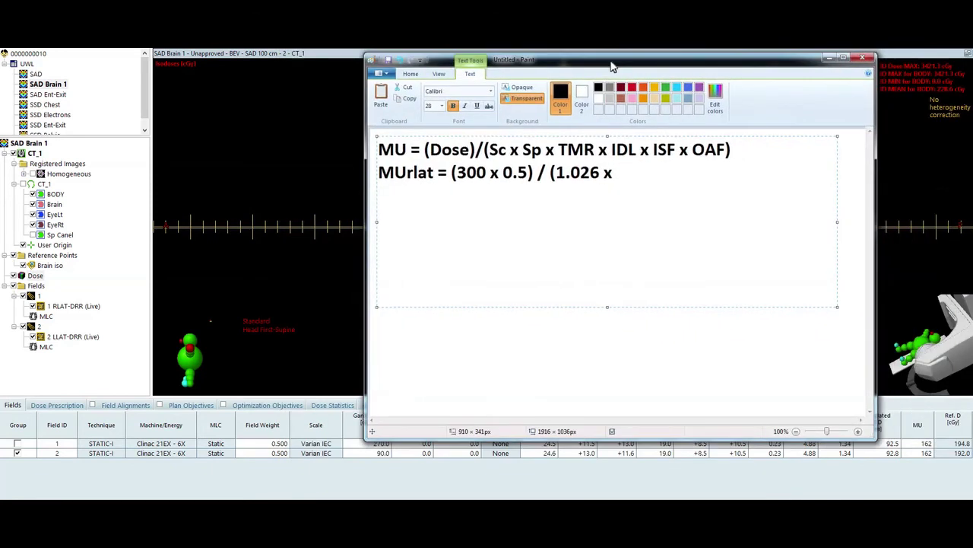
pyautogui.write('1.014 x')
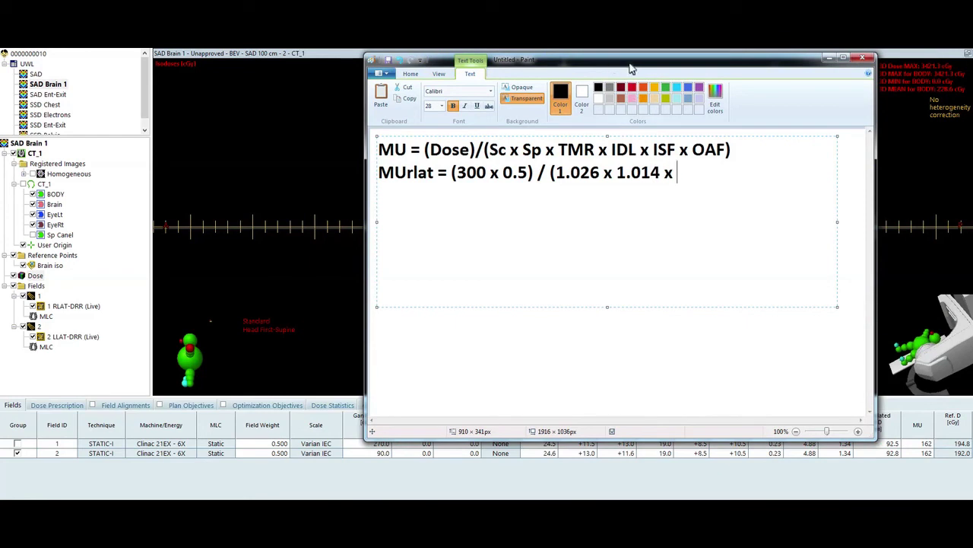
pyautogui.hotkey('alt', 'Tab')
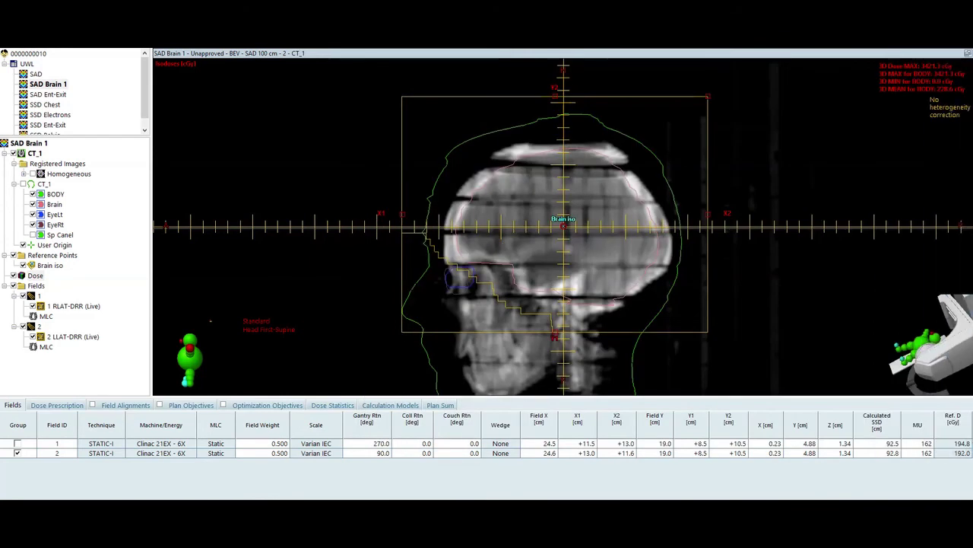
pyautogui.doubleClick(616, 56)
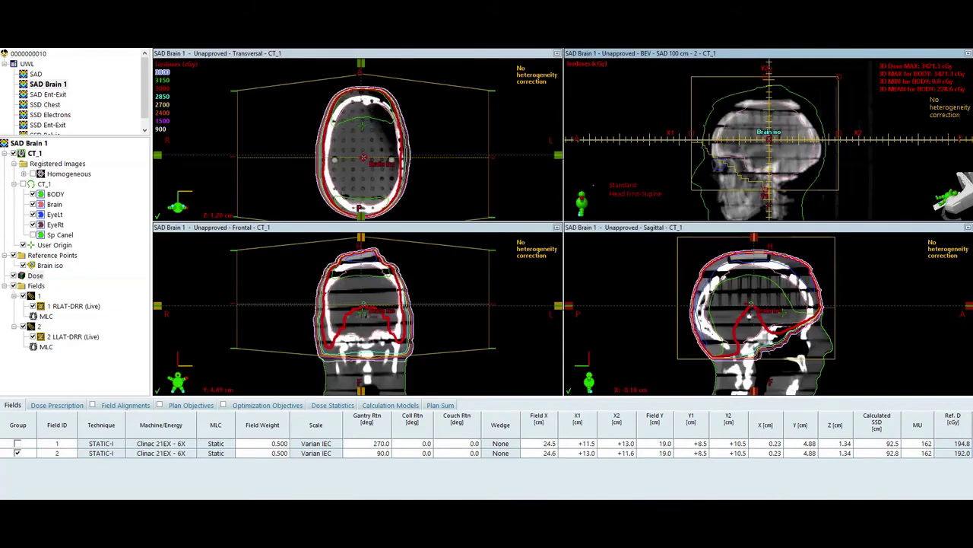
# Read the water-equivalent depths at the transversal point: 7.46 cm for field 1, 6.80 cm for field 2.
pyautogui.click(365, 162)
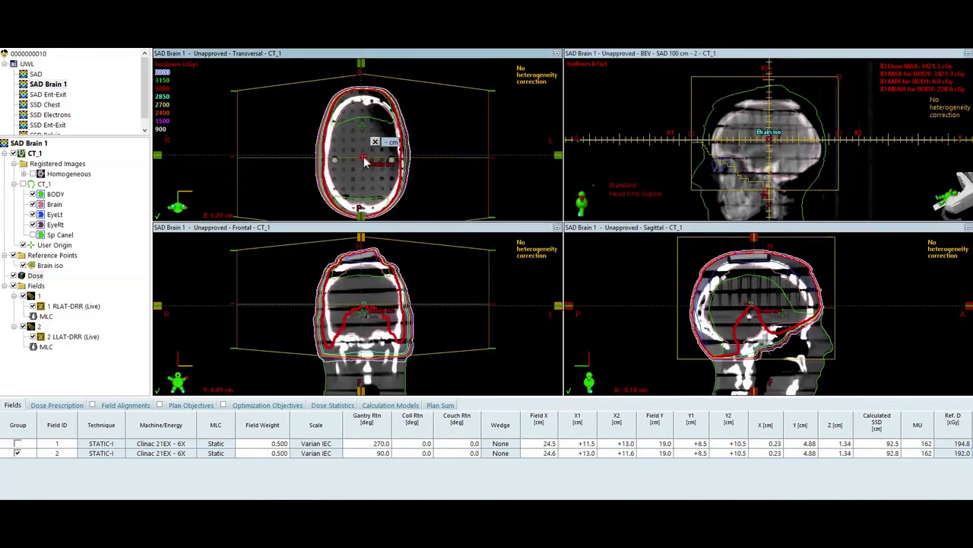
pyautogui.click(39, 297)
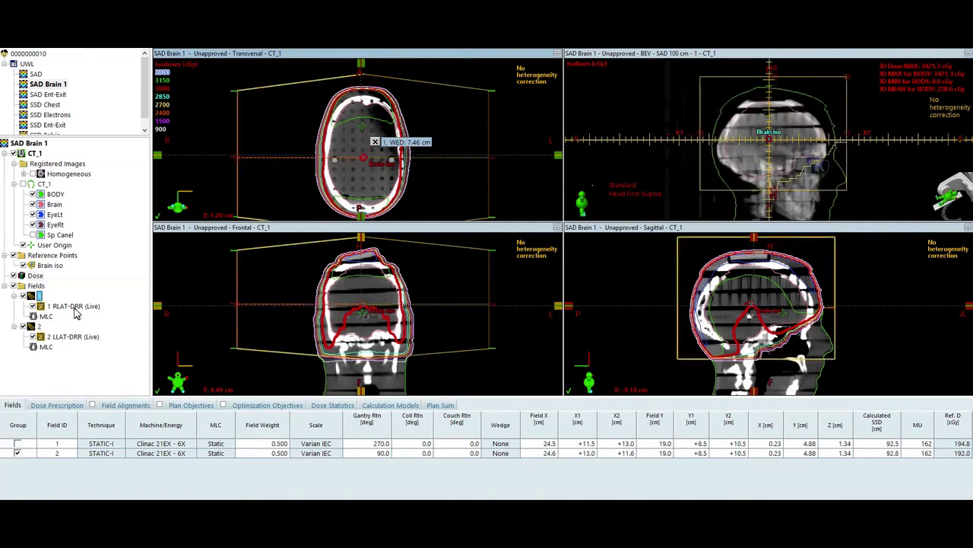
pyautogui.click(40, 327)
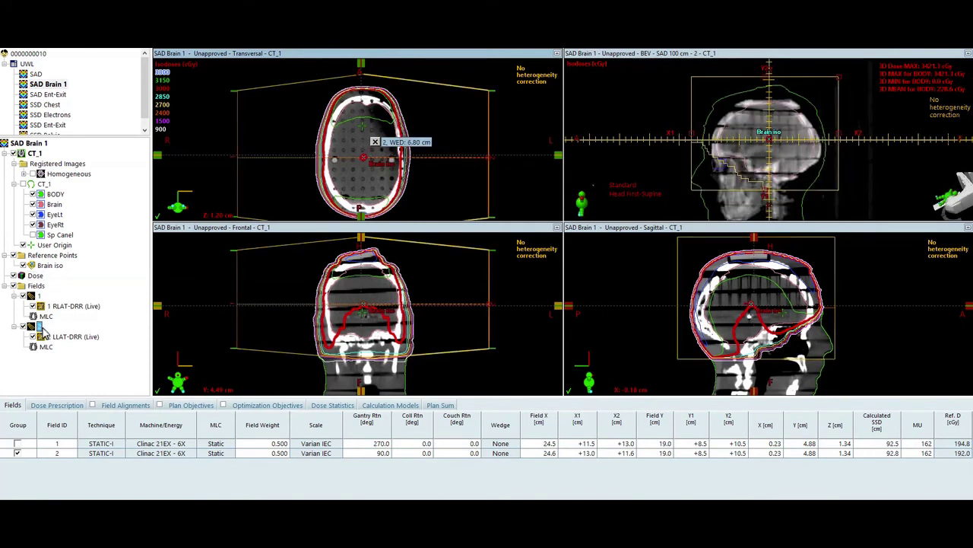
pyautogui.click(40, 298)
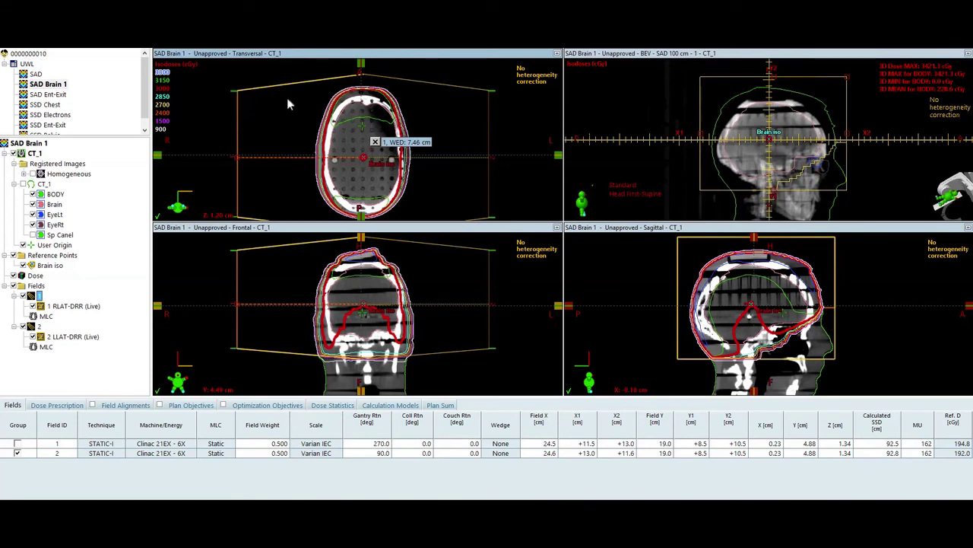
# Preview the plan report with the Physics Check Sheet.tml layout and scroll to page 2.
pyautogui.click(15, 38)
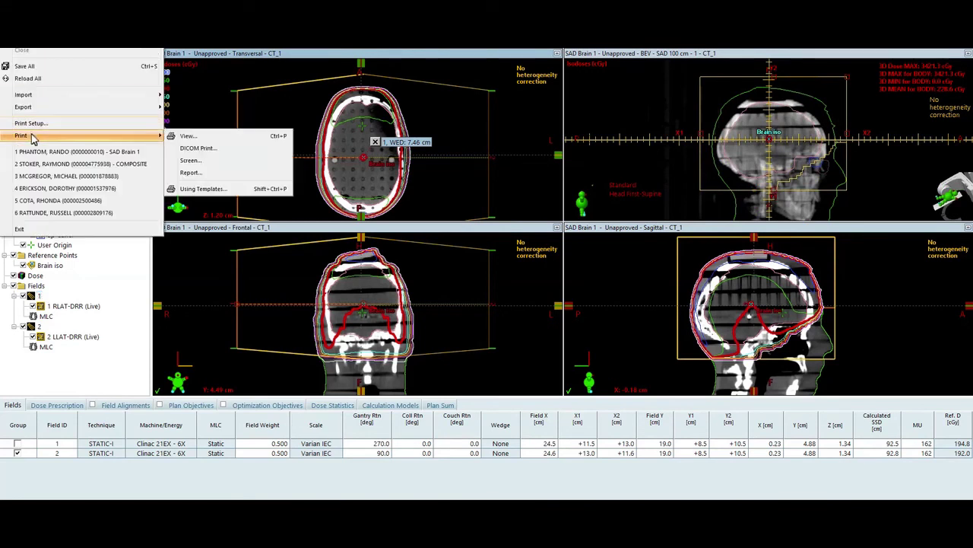
pyautogui.click(375, 251)
pyautogui.click(479, 285)
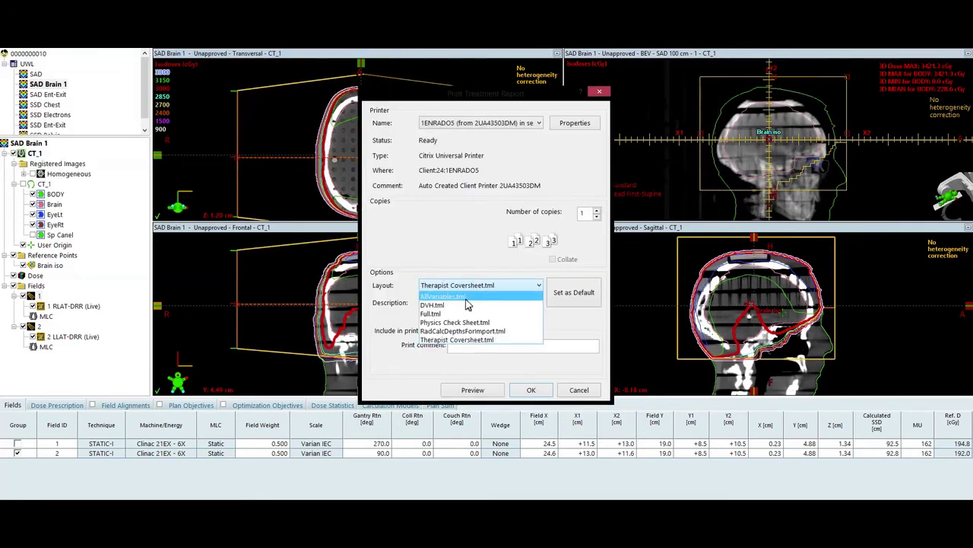
pyautogui.click(460, 318)
pyautogui.click(472, 390)
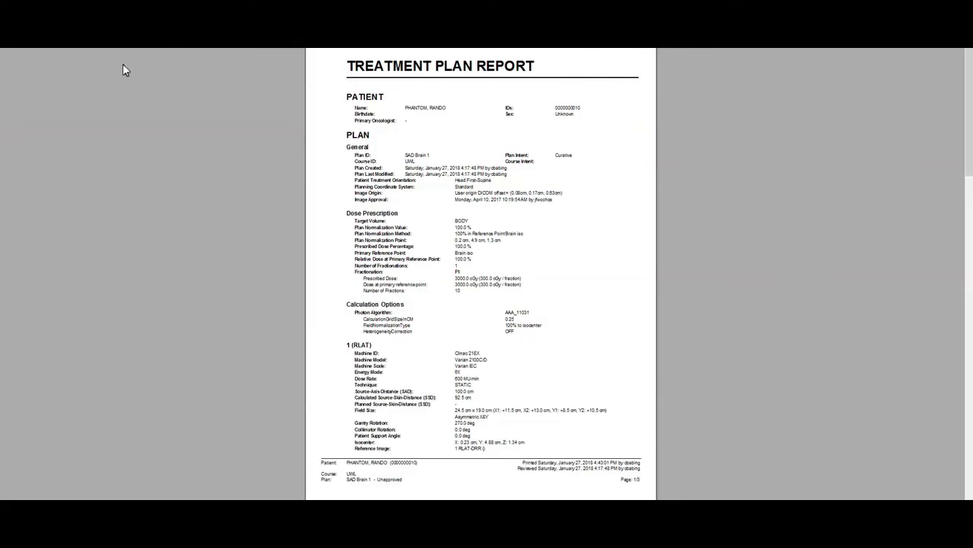
pyautogui.scroll(-3, 481, 274)
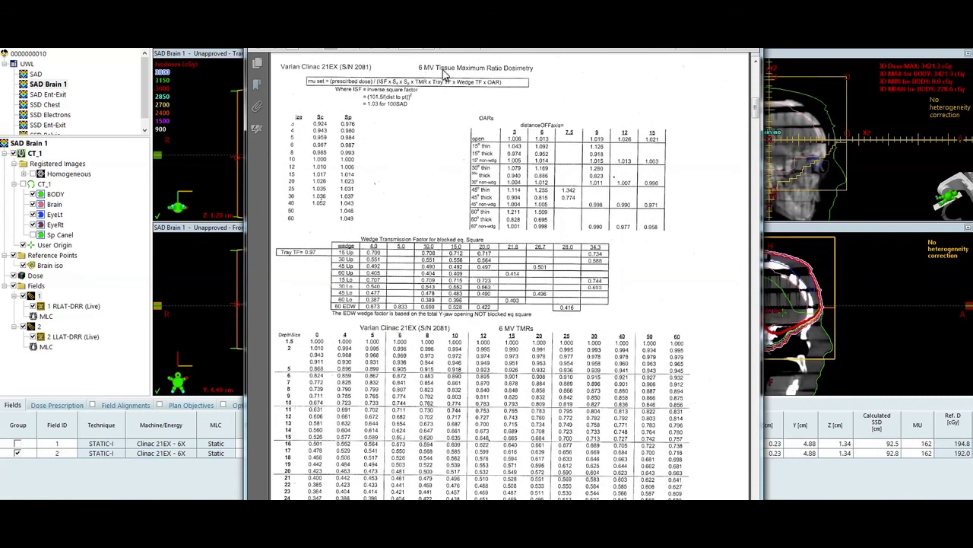
# Highlight TMR values 0.878 and 0.848 in the 15 cm column, with Calculator placed beside them.
pyautogui.scroll(-2, 497, 155)
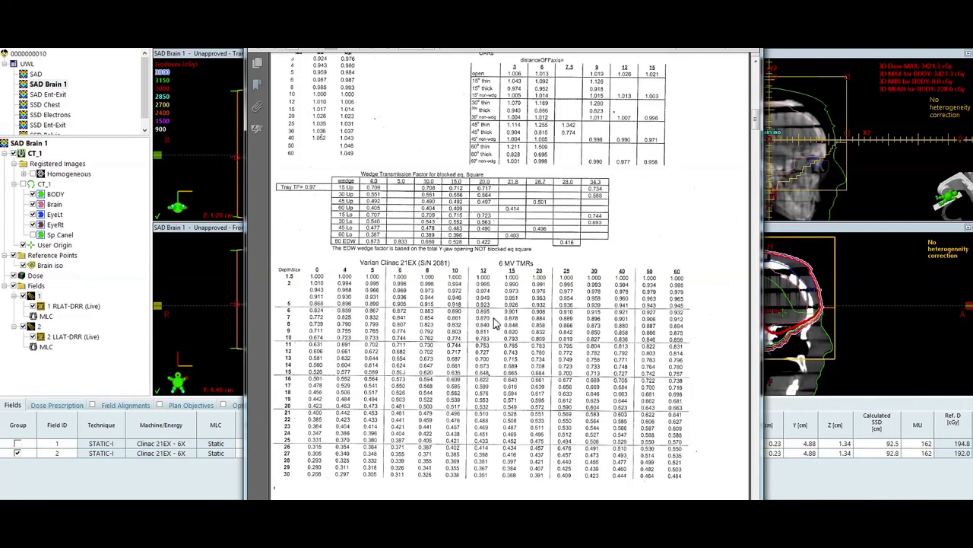
pyautogui.moveTo(523, 315)
pyautogui.mouseDown()
pyautogui.moveTo(505, 336)
pyautogui.moveTo(506, 323)
pyautogui.mouseUp()
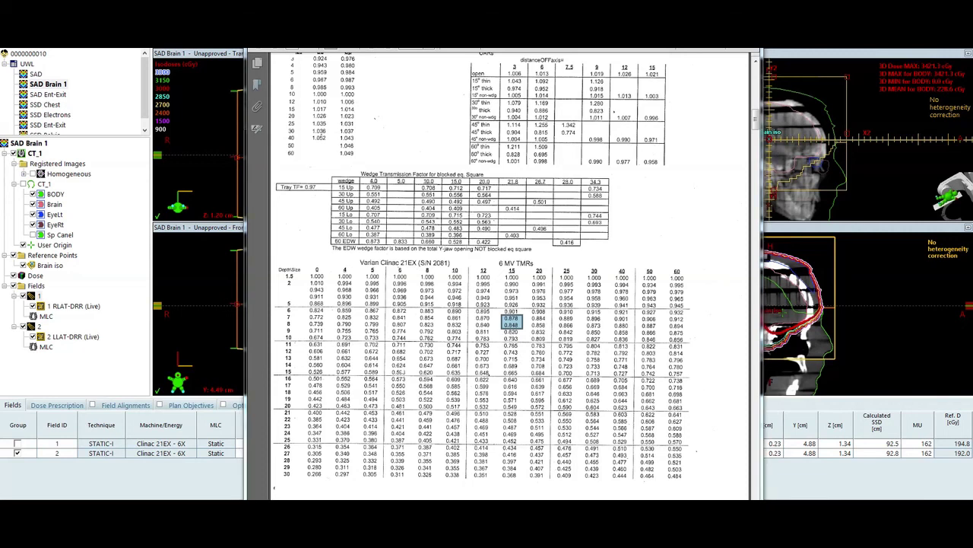
pyautogui.moveTo(789, 122); pyautogui.dragTo(715, 134)
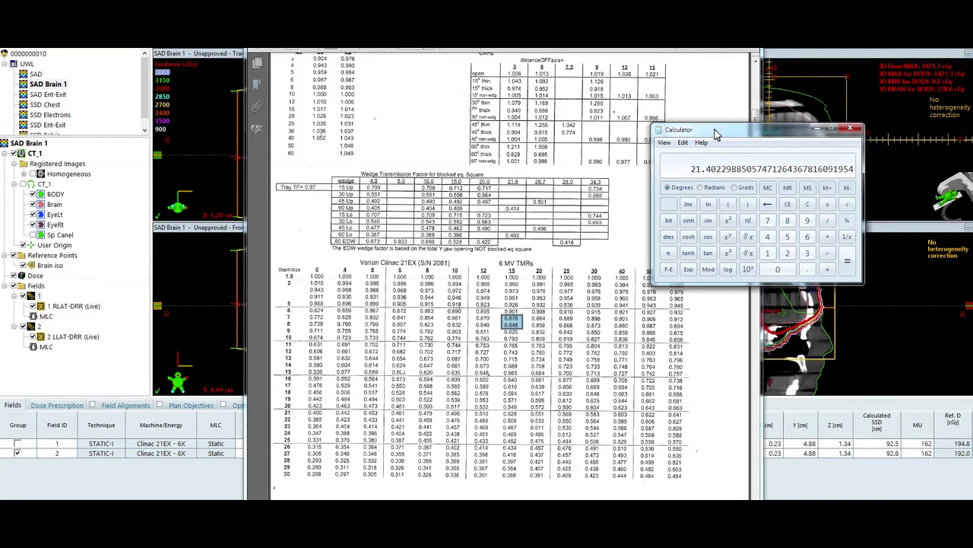
# Average the TMR values 0.878 and 0.848 in Calculator to get 0.863.
pyautogui.write('0.878')
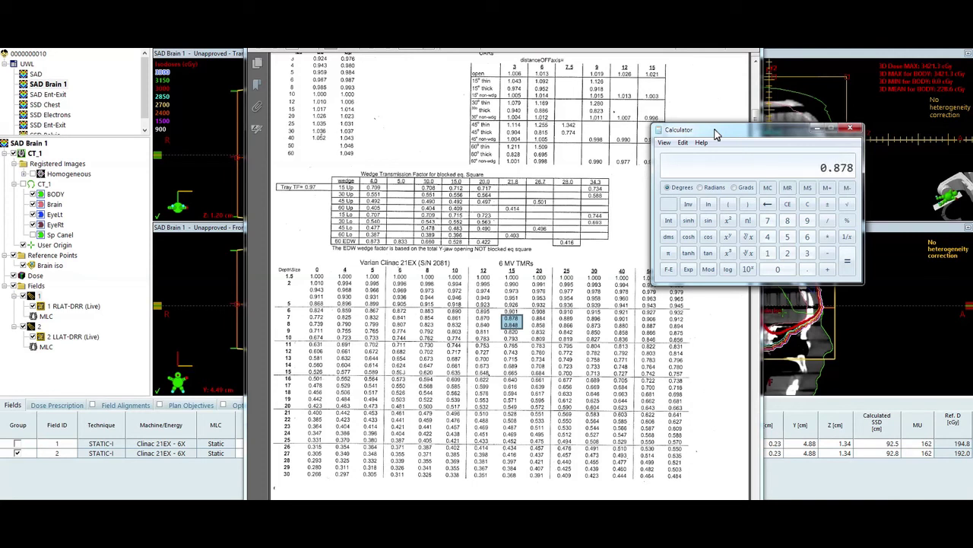
pyautogui.press('*')
pyautogui.write('0.6')
pyautogui.press('BackSpace')
pyautogui.press('BackSpace')
pyautogui.write('.848')
pyautogui.press('Return')
pyautogui.press('/')
pyautogui.write('2')
pyautogui.press('Return')
# Add '0.863 x' to the Paint MU formula and move the notes aside.
pyautogui.hotkey('alt', 'Tab')
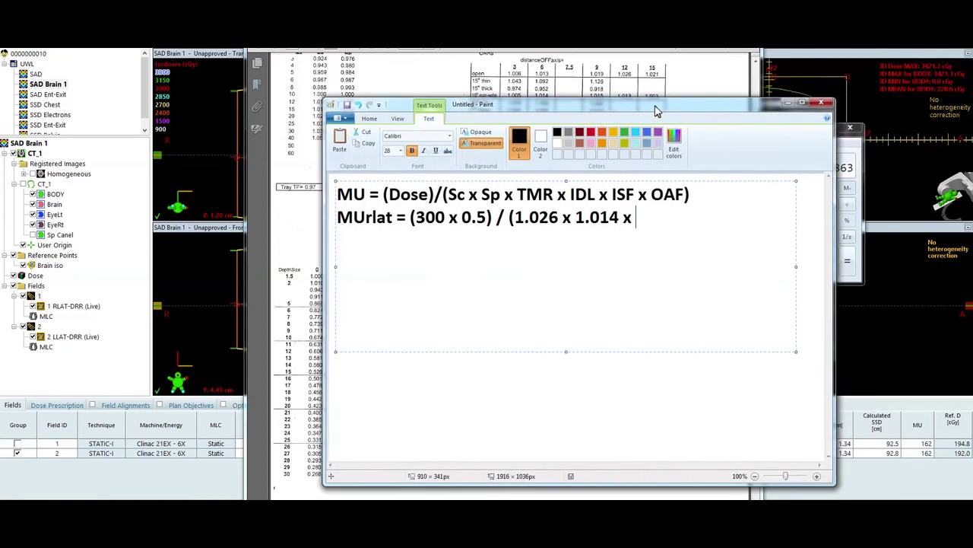
pyautogui.write('0.86')
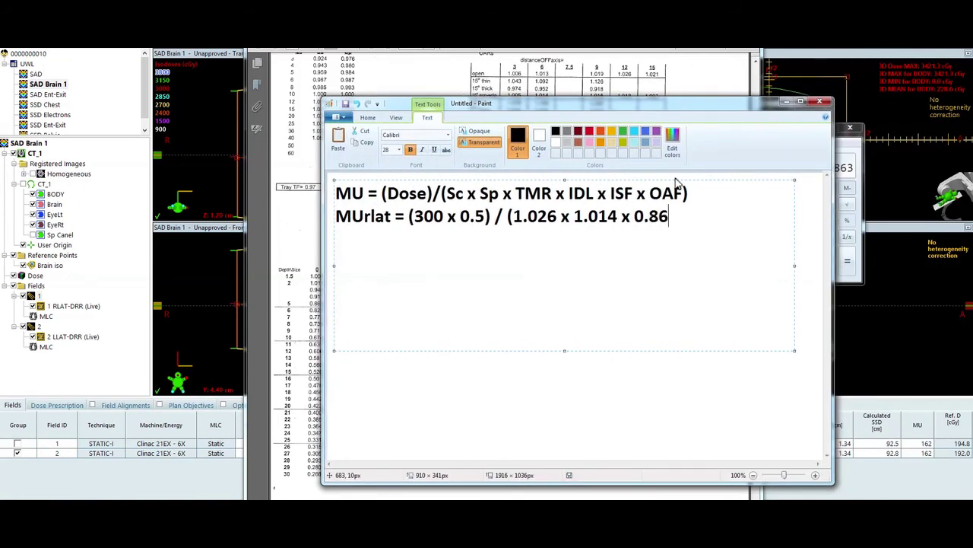
pyautogui.write('3 x')
pyautogui.moveTo(762, 104); pyautogui.dragTo(972, 107)
# Close Calculator and the TMR image, show Eclipse's dose prescription, and position the Paint notes over it.
pyautogui.click(818, 128)
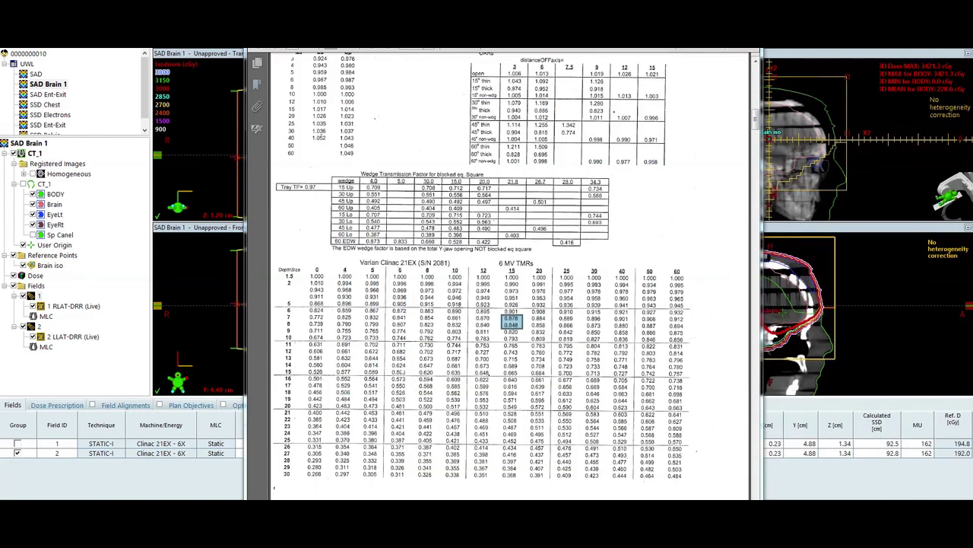
pyautogui.hotkey('alt', 'F4')
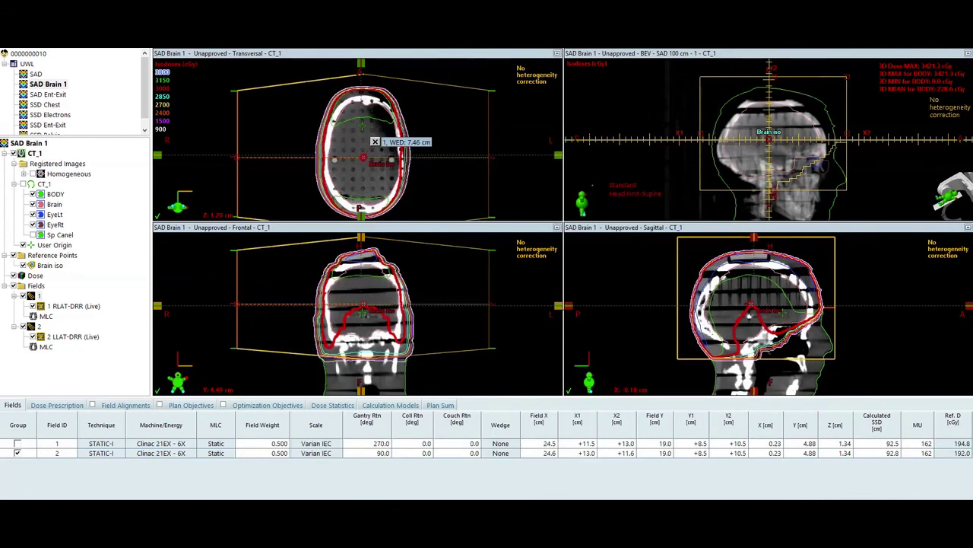
pyautogui.click(56, 404)
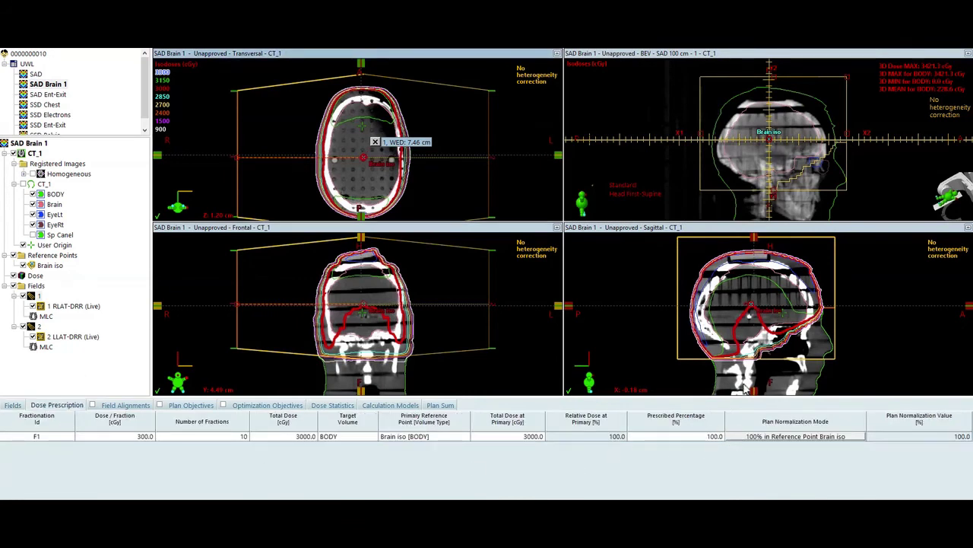
pyautogui.hotkey('alt', 'Tab')
pyautogui.moveTo(788, 91); pyautogui.dragTo(516, 91)
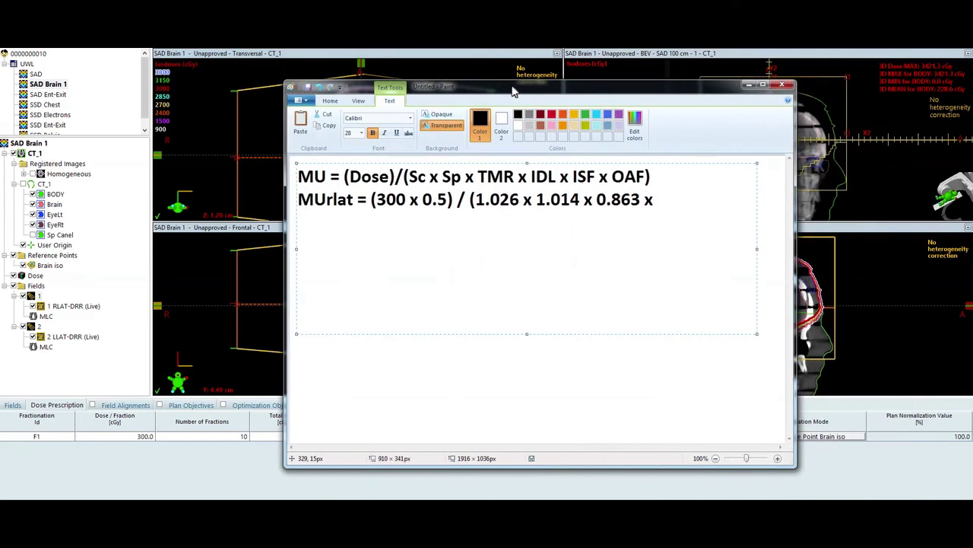
# Complete the formula with '1.0 x (101.5/100)^2 x 1.0)' and start a new line.
pyautogui.write('1.0')
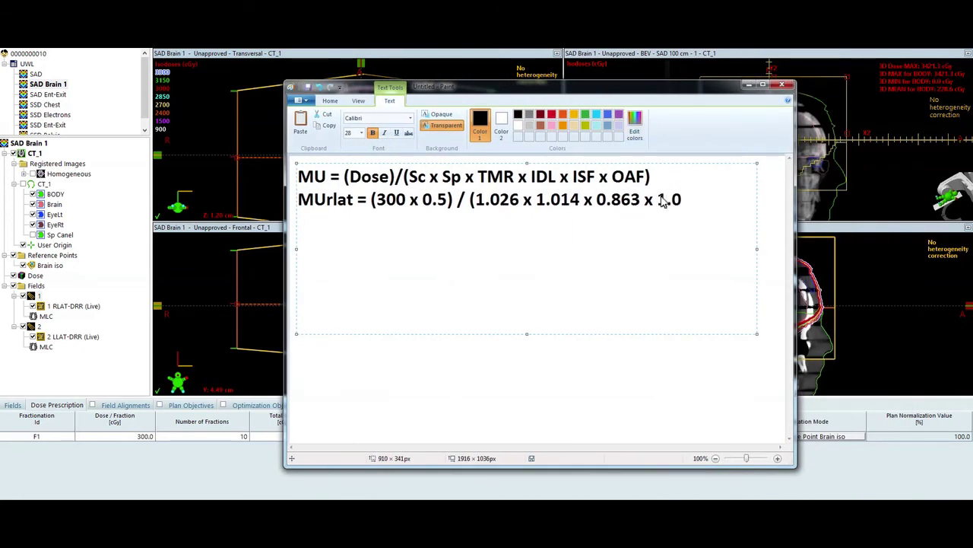
pyautogui.write(' x')
pyautogui.moveTo(625, 92); pyautogui.dragTo(546, 93)
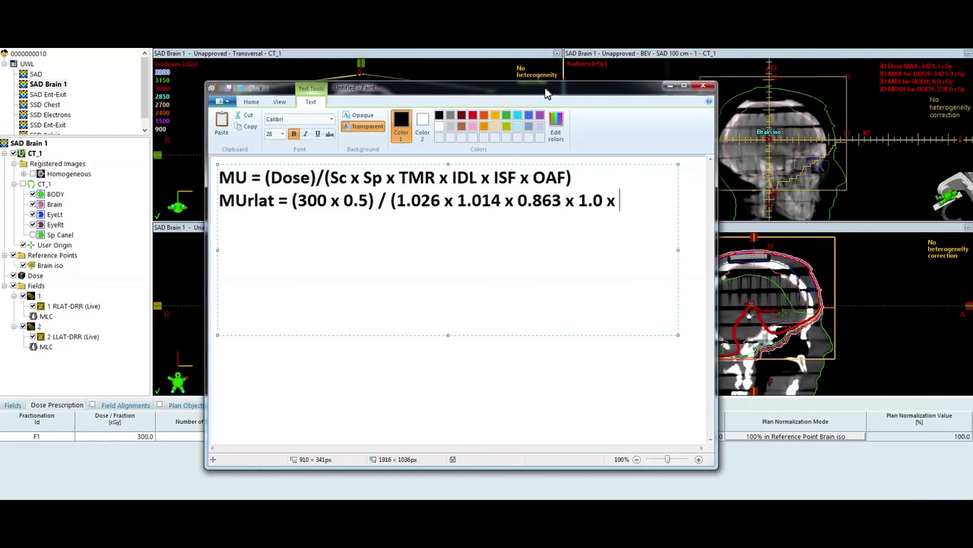
pyautogui.write('(101.5/')
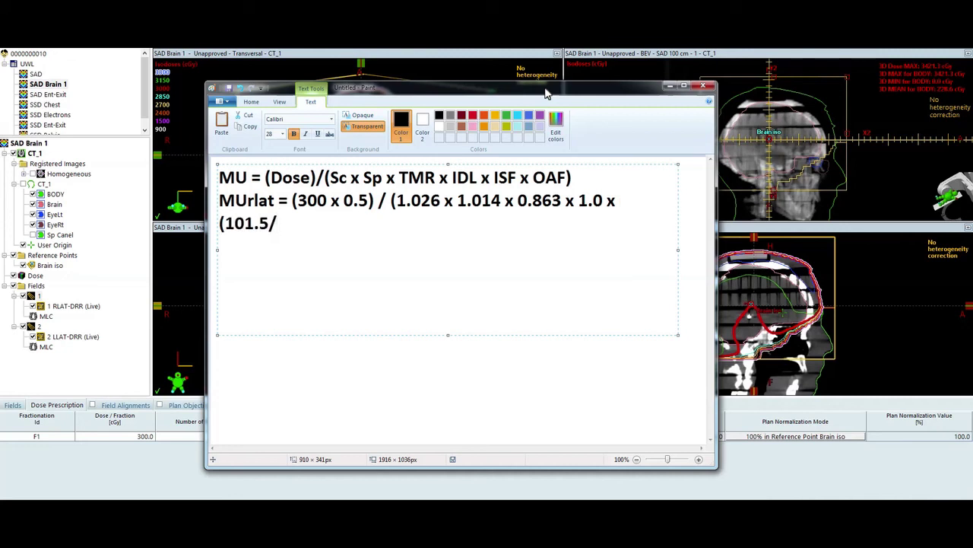
pyautogui.write('100)^2')
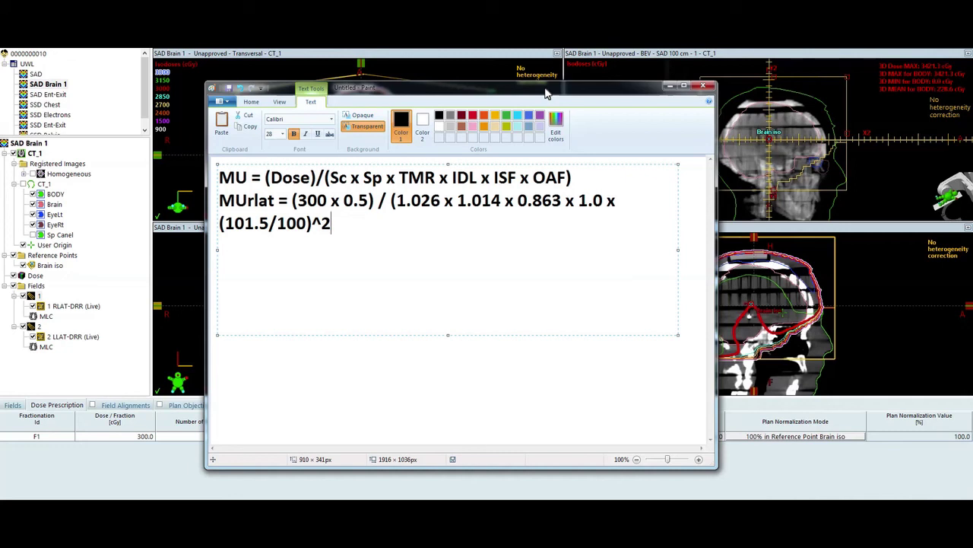
pyautogui.write('x 1.0)')
pyautogui.press('Return')
# Compute 150 / (1.026 × 1.014 × 0.863 × 1.03) in Calculator, giving 162.2 MU.
pyautogui.moveTo(620, 93); pyautogui.dragTo(858, 11)
pyautogui.hotkey('alt', 'Tab')
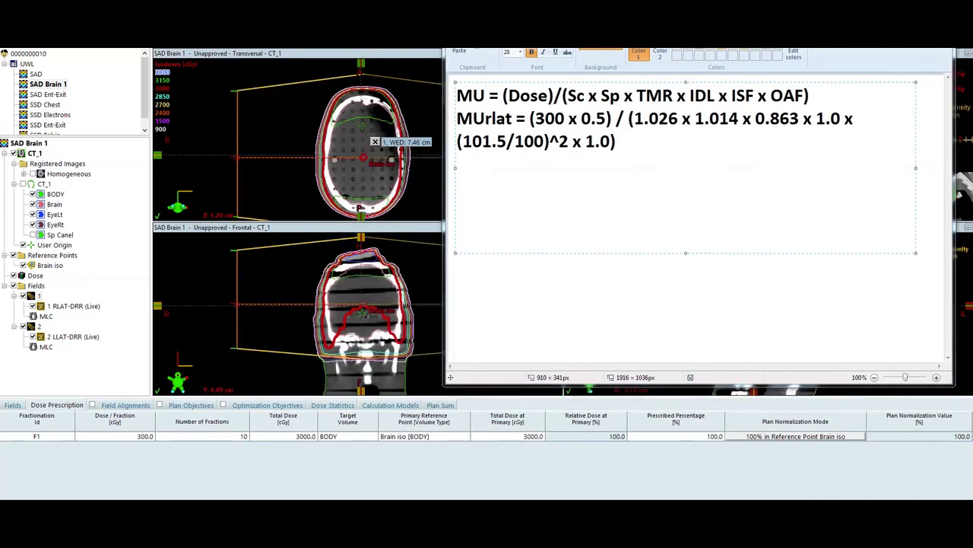
pyautogui.moveTo(605, 156); pyautogui.dragTo(297, 156)
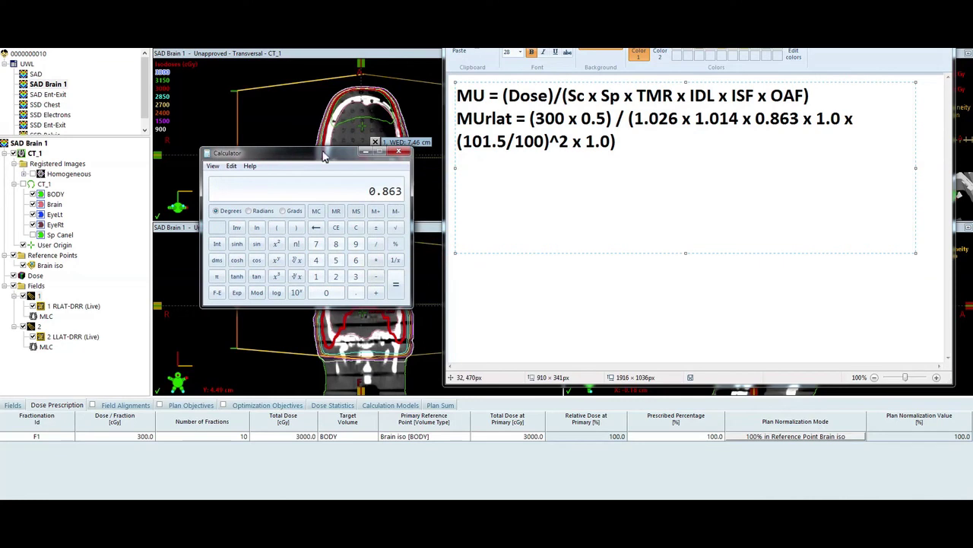
pyautogui.write('150 / (1.026 * 1.01')
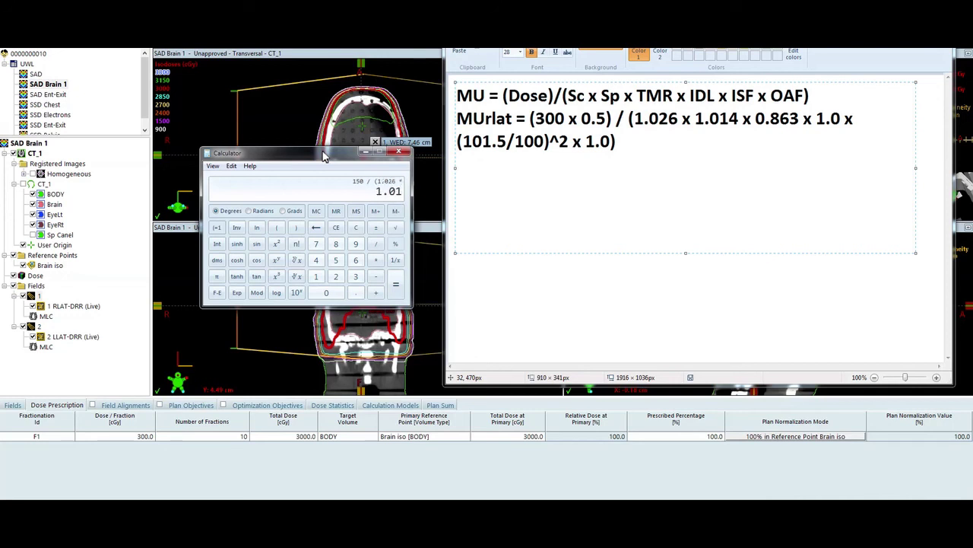
pyautogui.write('4 * 0.863 * 1.03')
pyautogui.write(')')
pyautogui.press('Return')
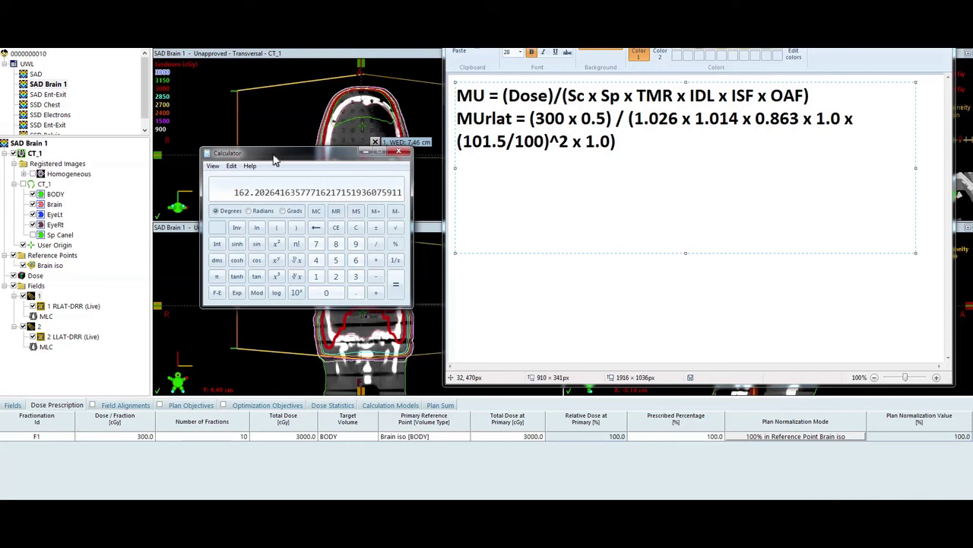
# Write 'MUrlat = 162' on the new line of the Paint notes.
pyautogui.click(648, 152)
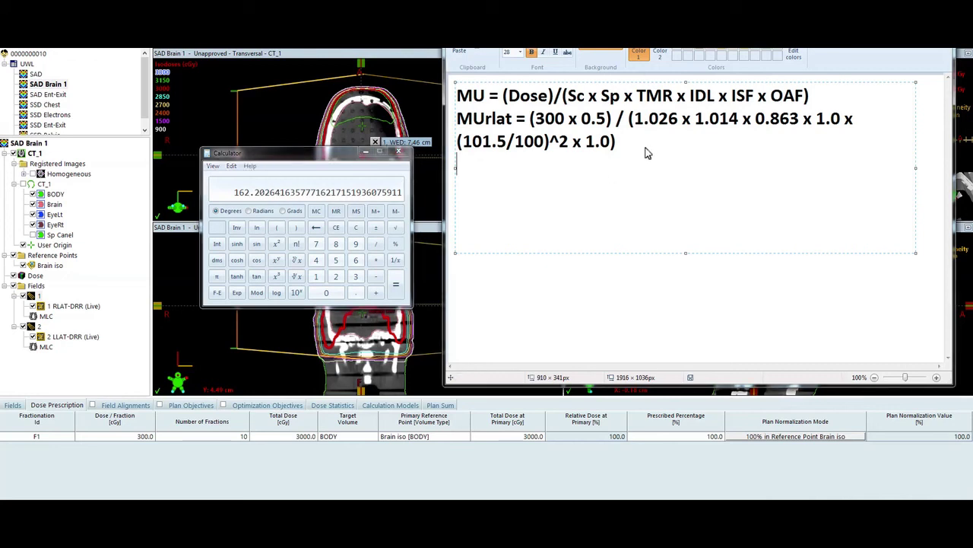
pyautogui.write('MUrlat = ')
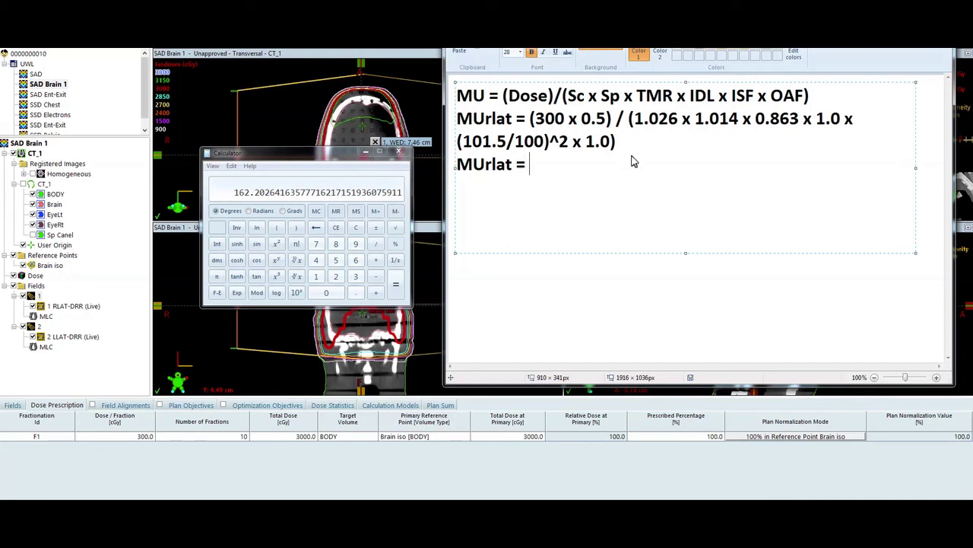
pyautogui.write('1632')
pyautogui.press('BackSpace')
pyautogui.press('BackSpace')
pyautogui.write('2')
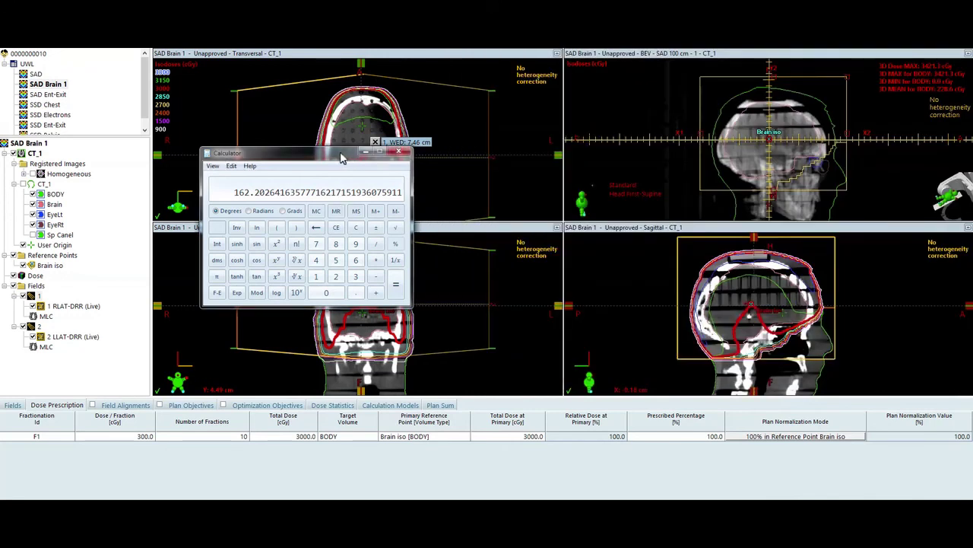
# Hide Calculator, delete the WED label, and confirm both lateral fields show 162 MU.
pyautogui.click(366, 151)
pyautogui.click(375, 141)
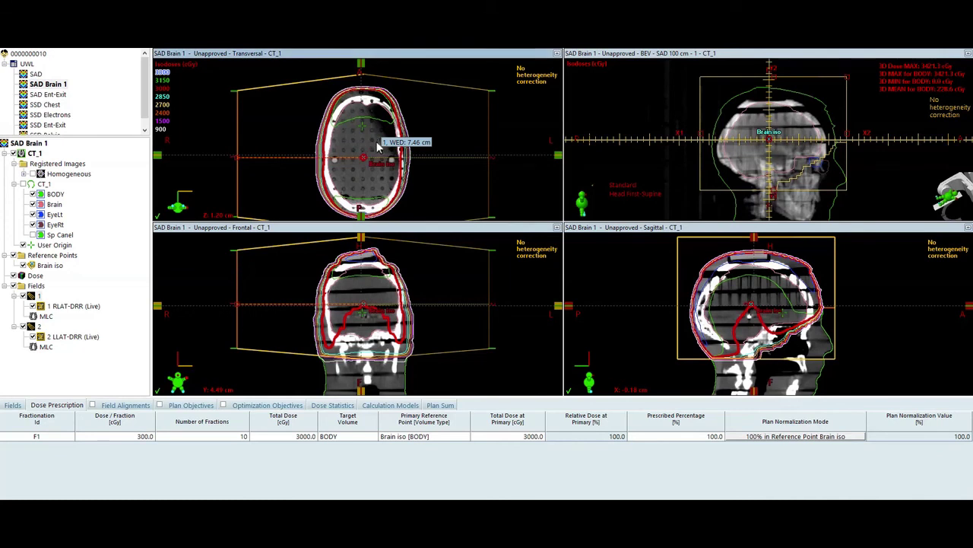
pyautogui.click(13, 404)
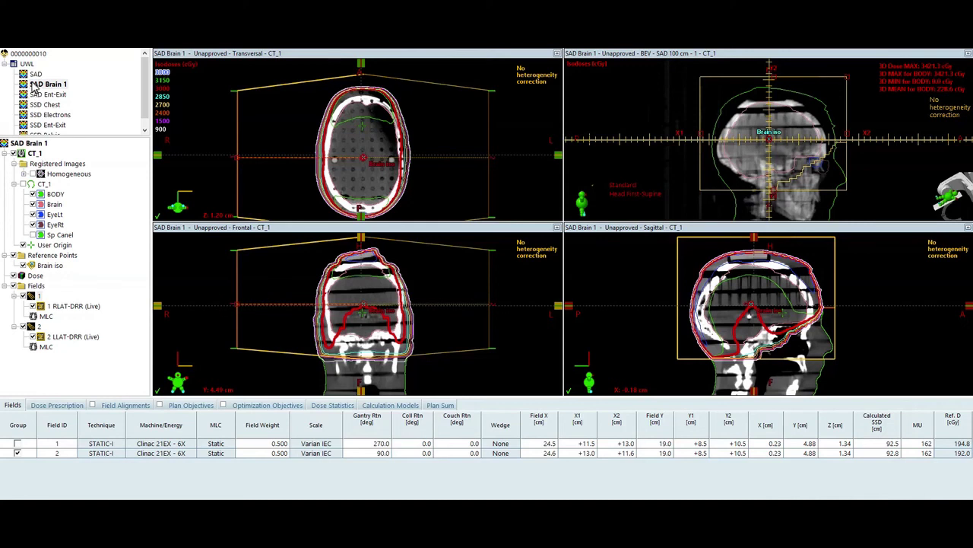
# Set dose per fraction to 250 cGy and confirm both fields recalculate to 135 MU.
pyautogui.click(42, 409)
pyautogui.click(152, 438)
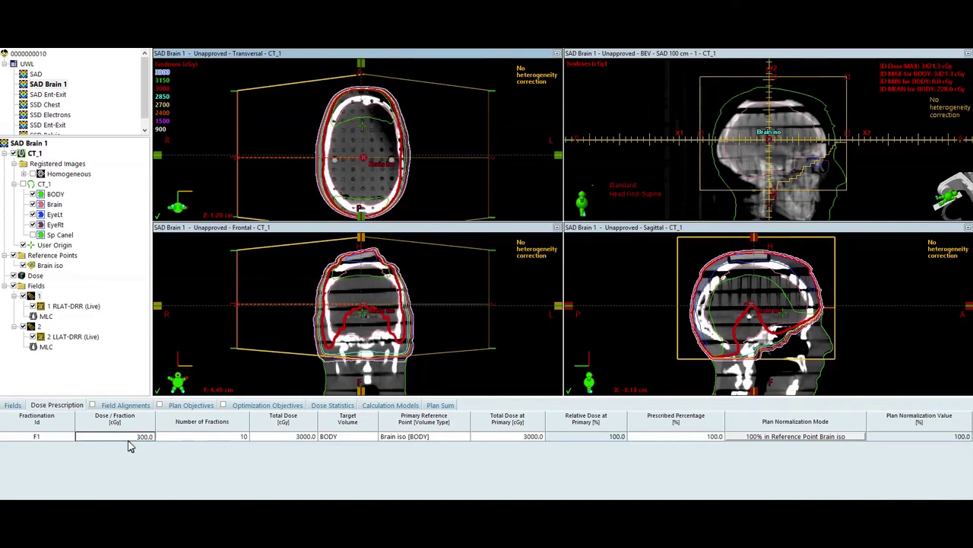
pyautogui.write('2750')
pyautogui.press('Return')
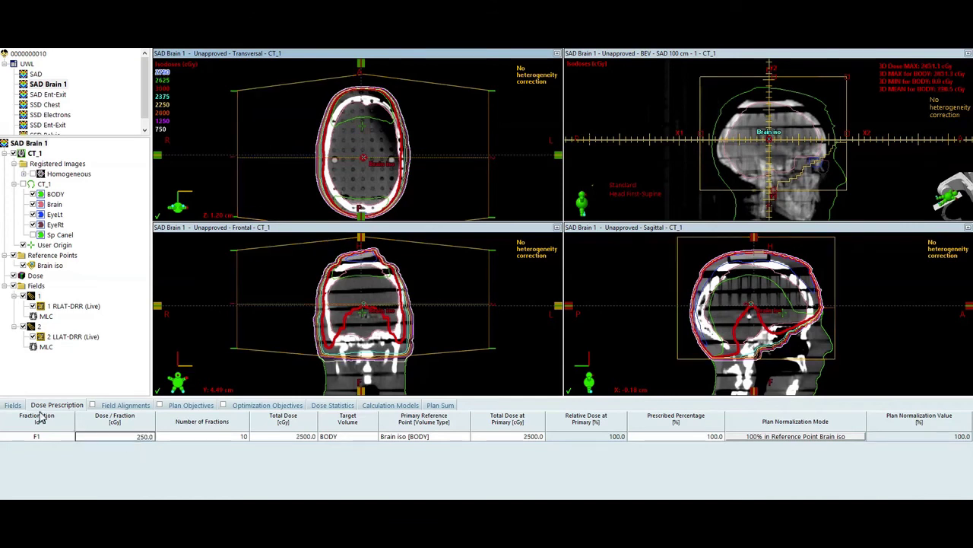
pyautogui.click(12, 405)
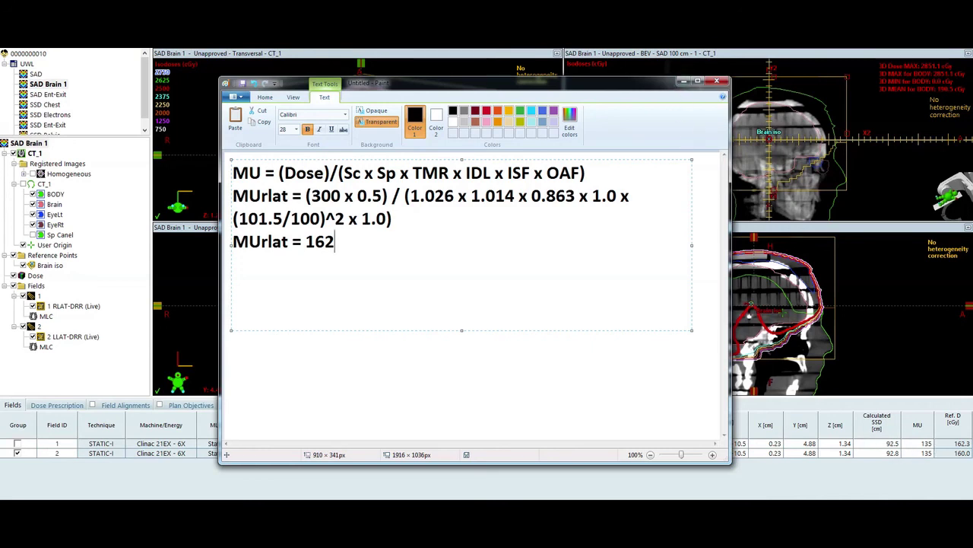
# Compute the dose ratios 250/300 and 250/400 in Calculator.
pyautogui.hotkey('alt', 'Tab')
pyautogui.moveTo(691, 199); pyautogui.dragTo(587, 189)
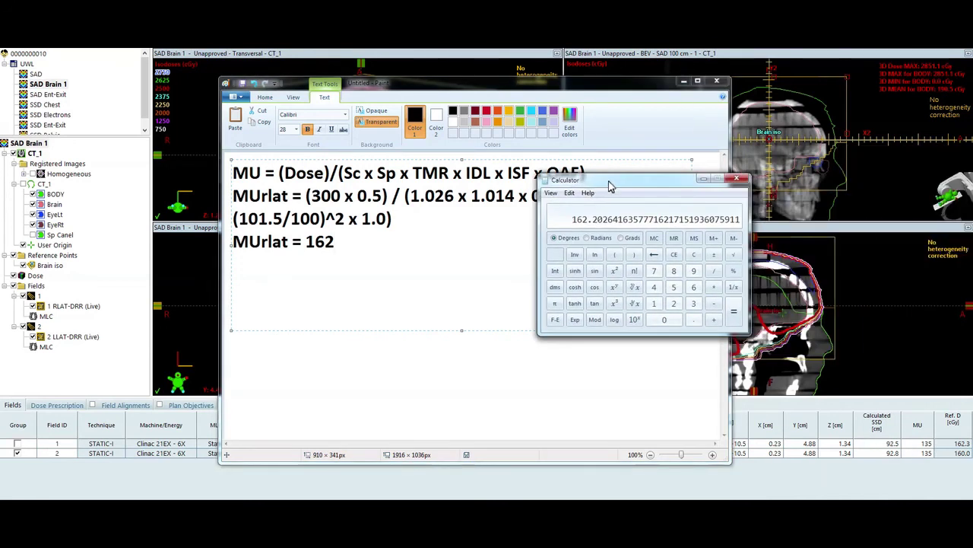
pyautogui.write('250/')
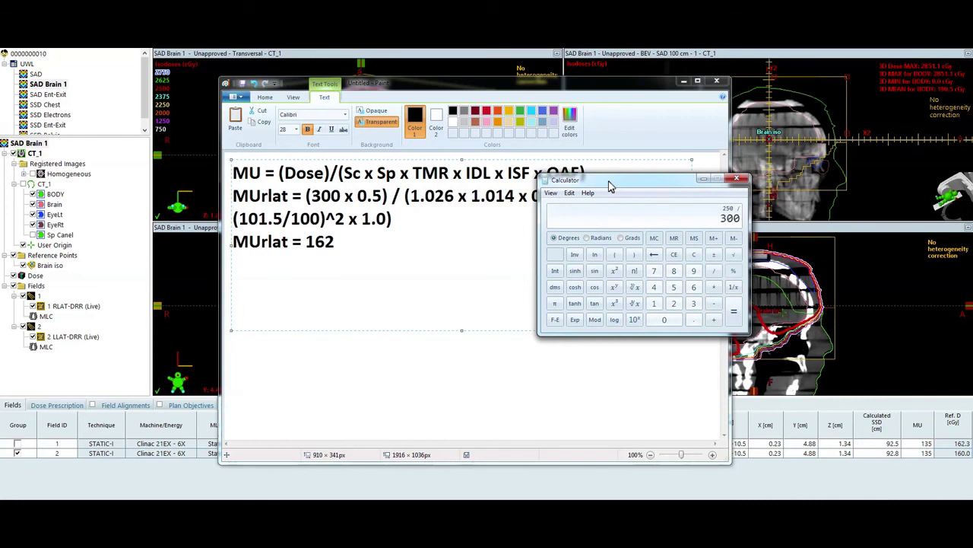
pyautogui.press('Return')
pyautogui.write('135')
pyautogui.write('250/400')
pyautogui.press('Return')
pyautogui.press('Return')
# Hide Calculator and move the Paint notes off screen to reveal the 135 MU fields.
pyautogui.click(704, 179)
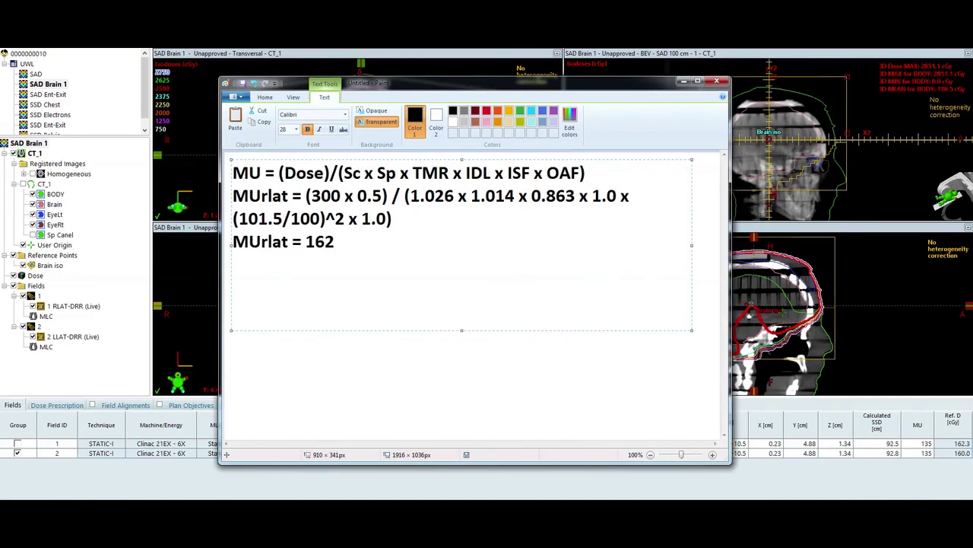
pyautogui.hotkey('alt', 'Tab')
pyautogui.click(738, 162)
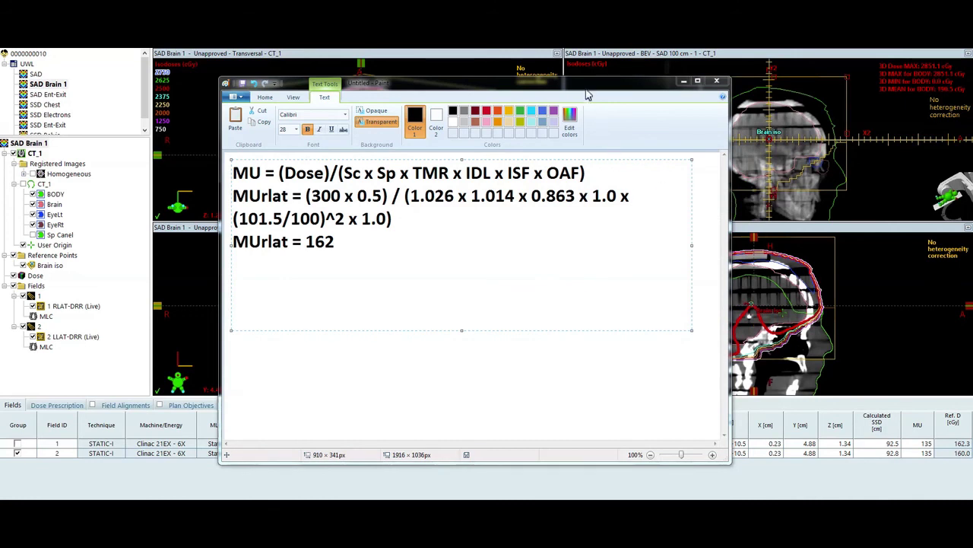
pyautogui.moveTo(588, 94)
pyautogui.mouseDown()
pyautogui.moveTo(829, 47)
pyautogui.moveTo(972, 47)
pyautogui.mouseUp()
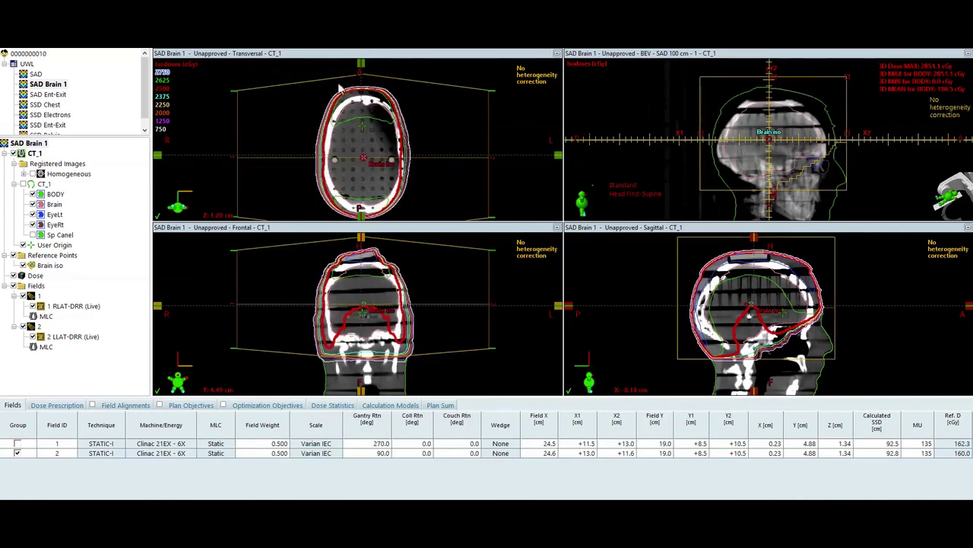